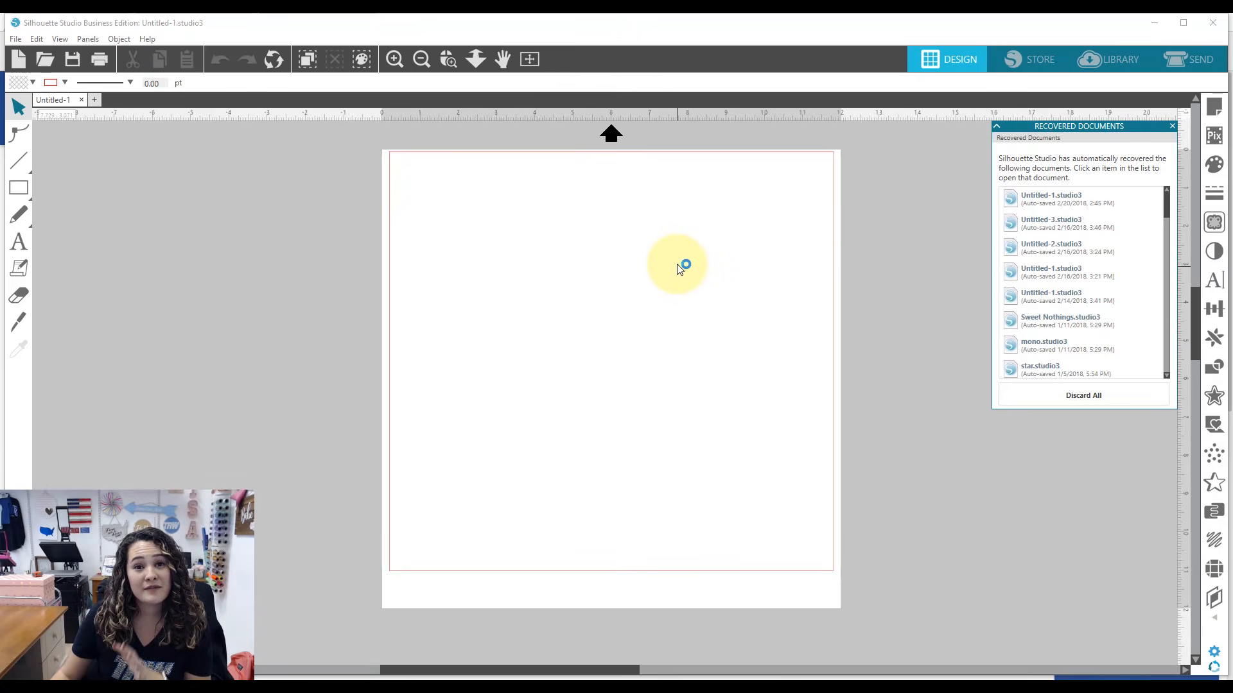
Add the text MAY in the upper part of the page
left_click(19, 242)
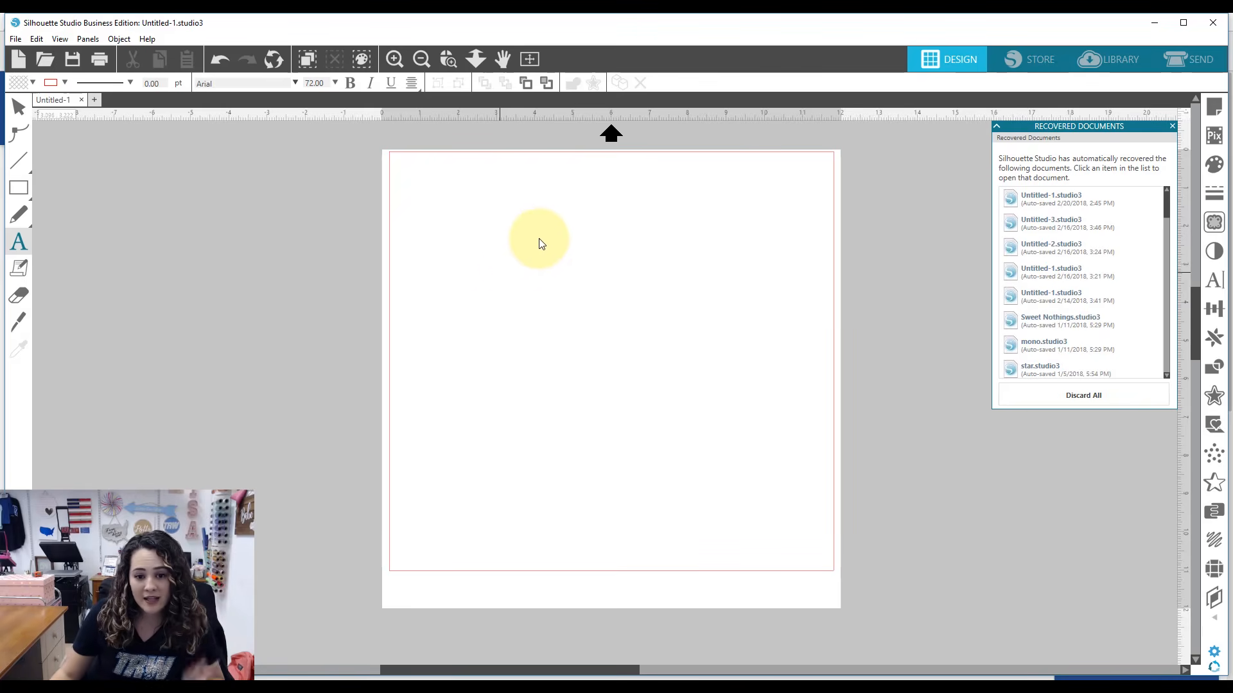
left_click(509, 242)
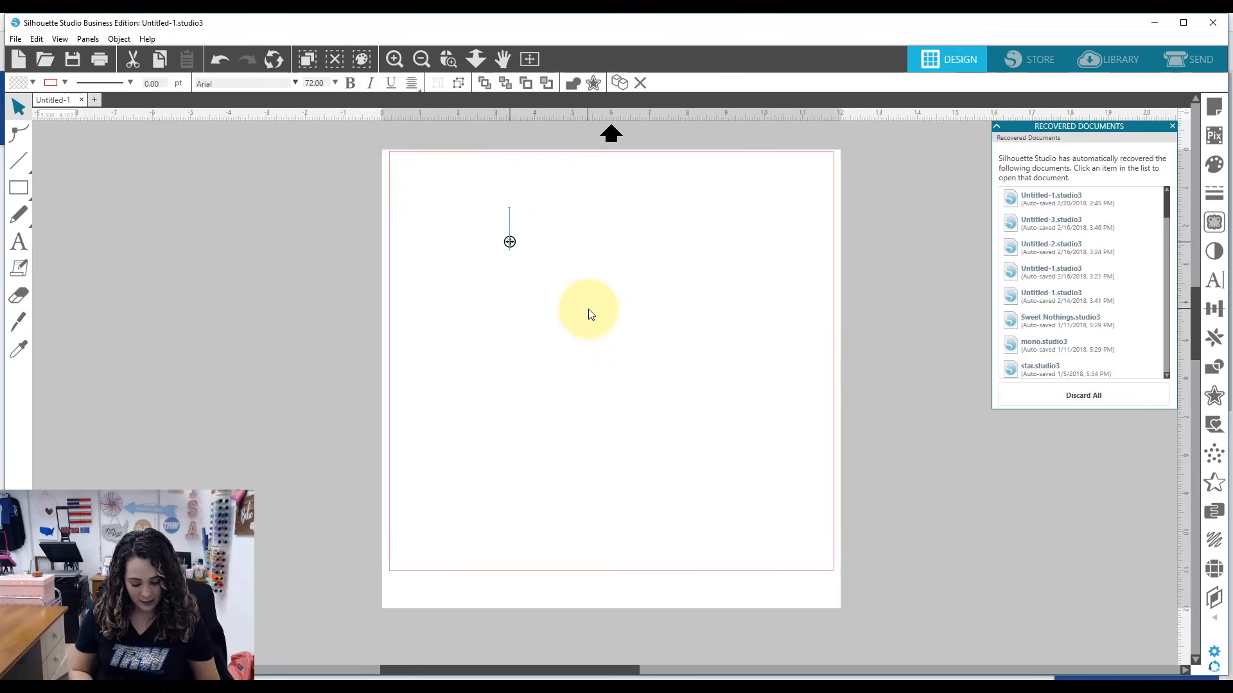
type("MAY")
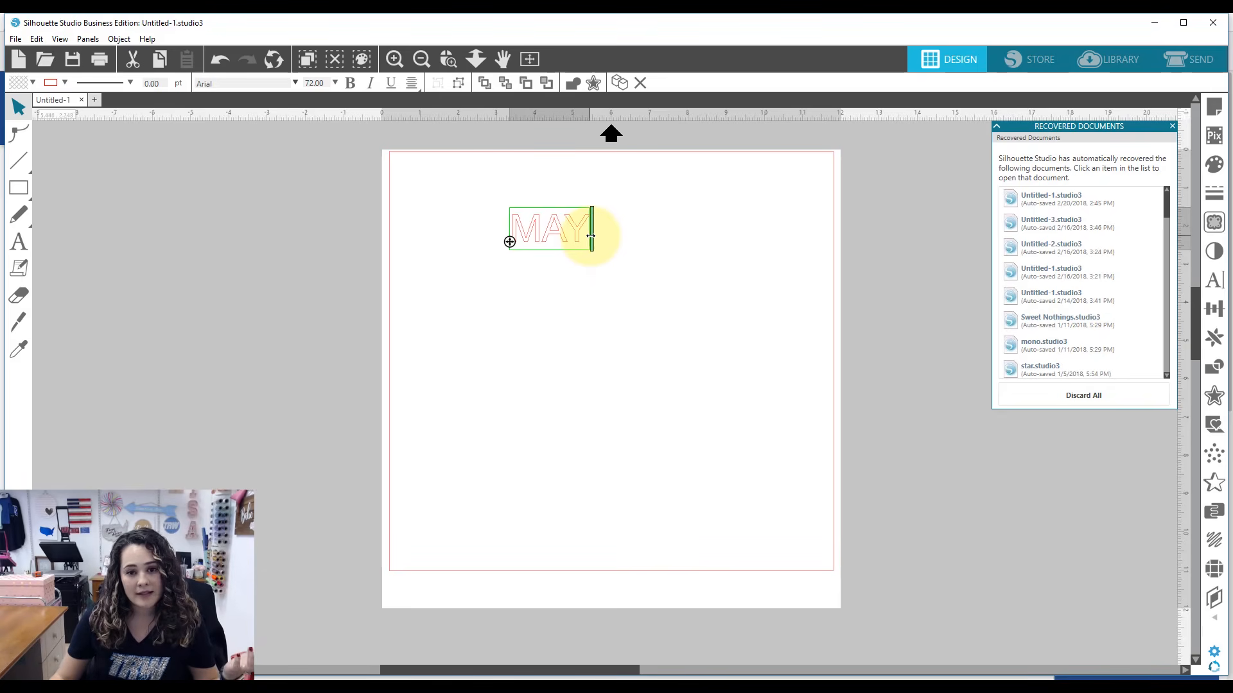
Change the font of the word MAY to Impact and finish editing the text
left_click_drag(588, 229, 482, 227)
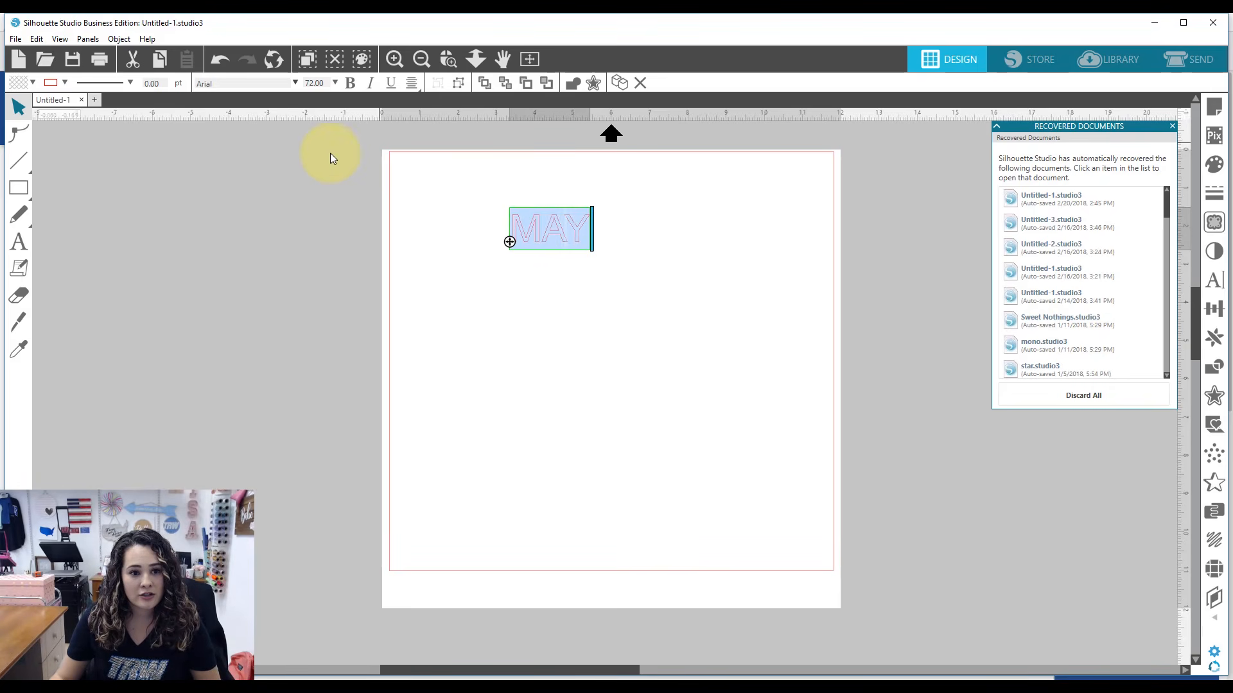
left_click(295, 83)
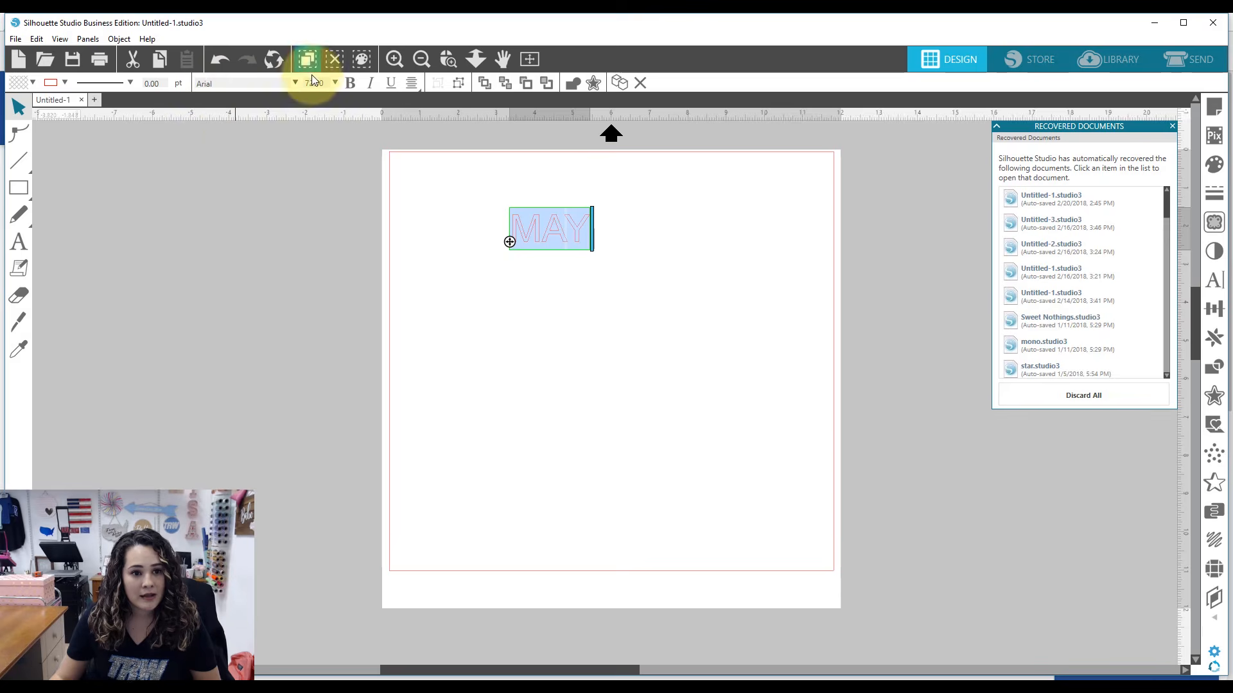
left_click(294, 83)
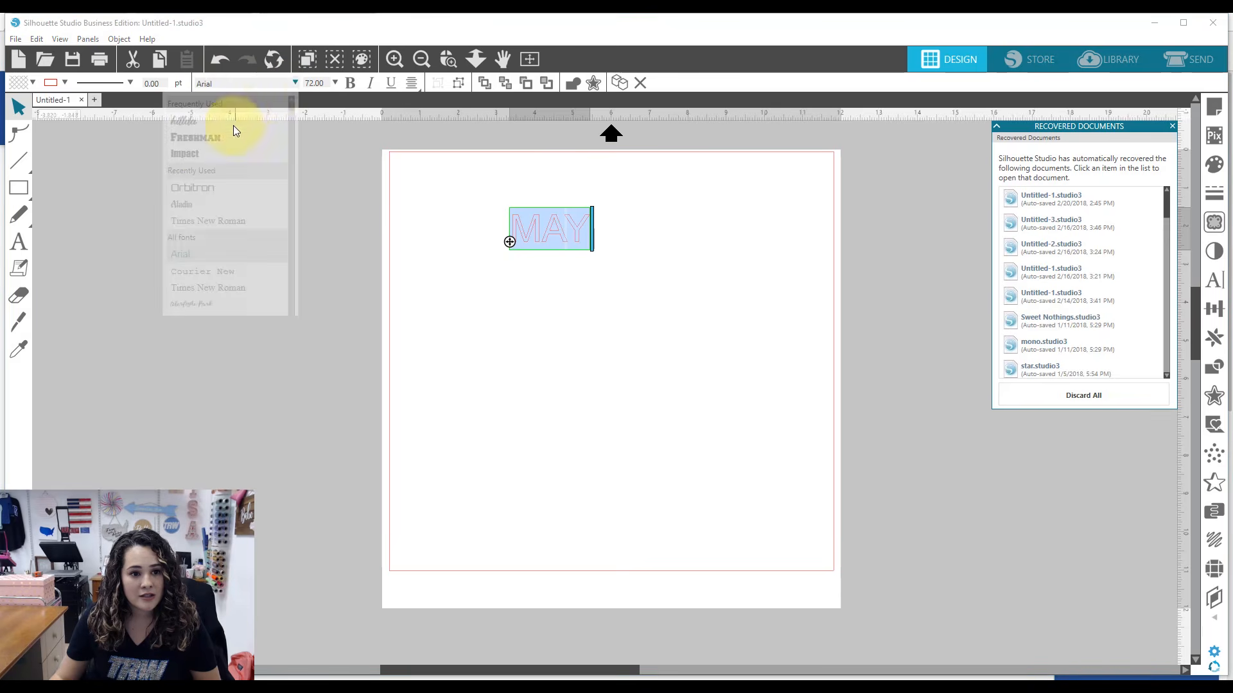
left_click(207, 155)
left_click(551, 287)
Enlarge MAY to about 4.78 by 3.55 in and place a copy of it directly below
left_click(542, 237)
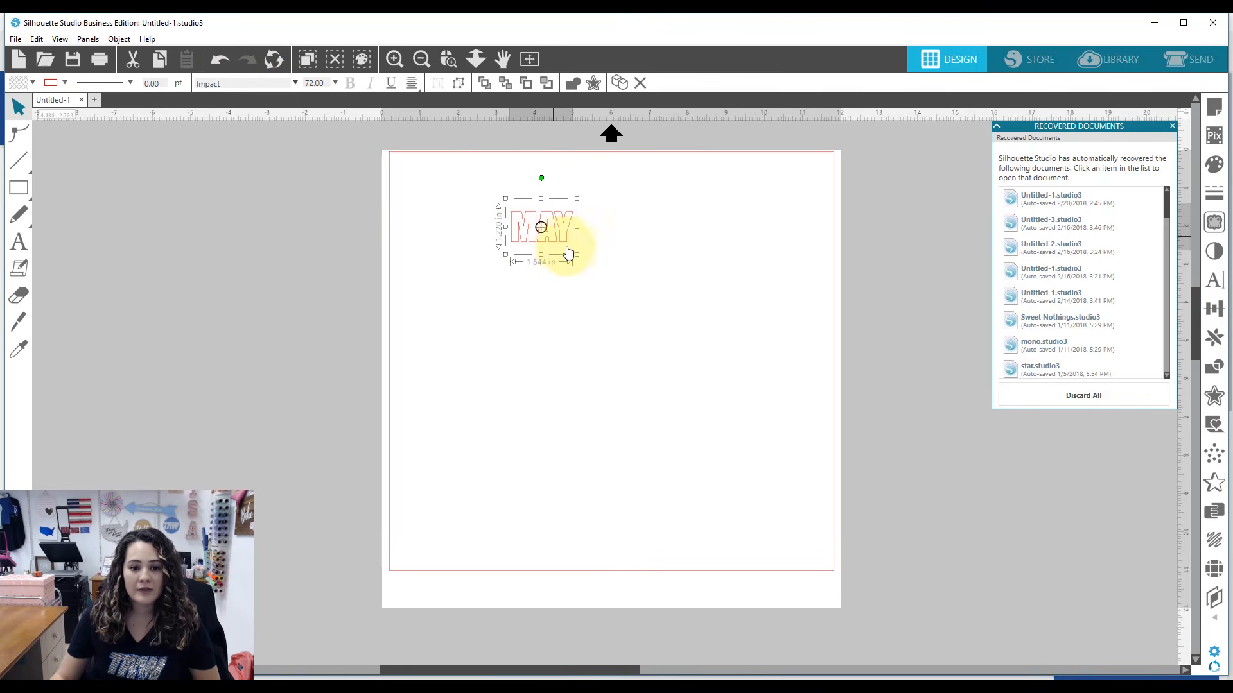
left_click_drag(578, 256, 658, 266)
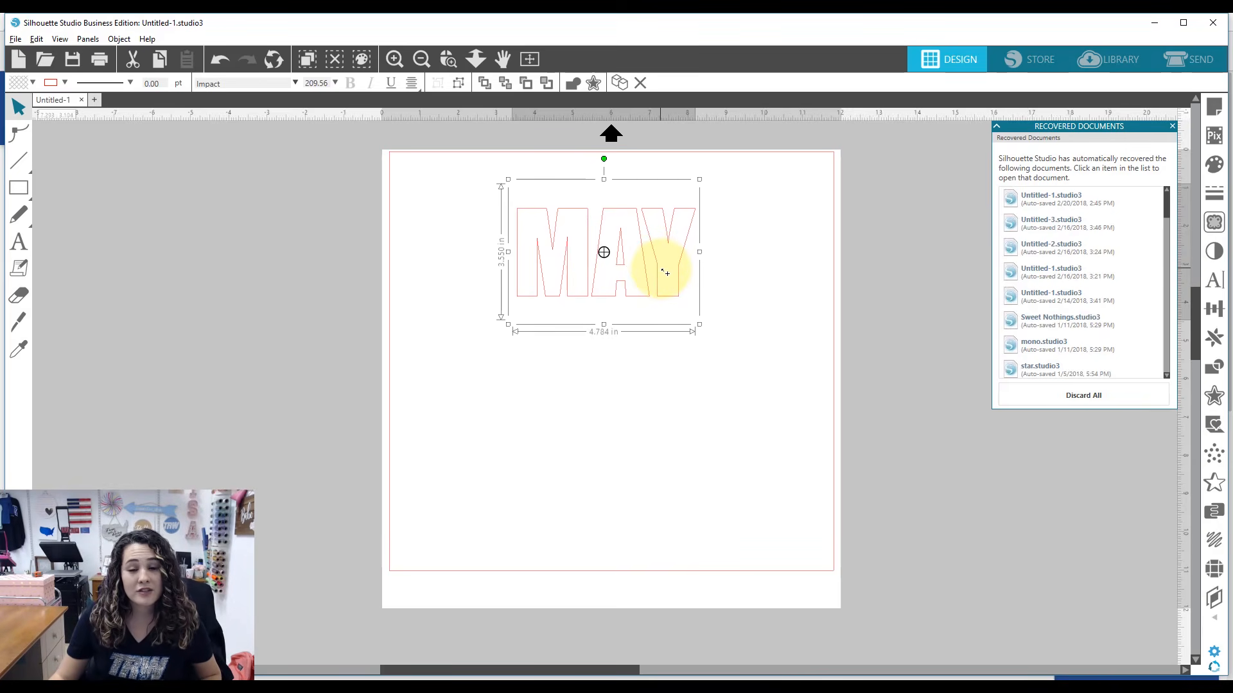
left_click_drag(666, 273, 661, 375)
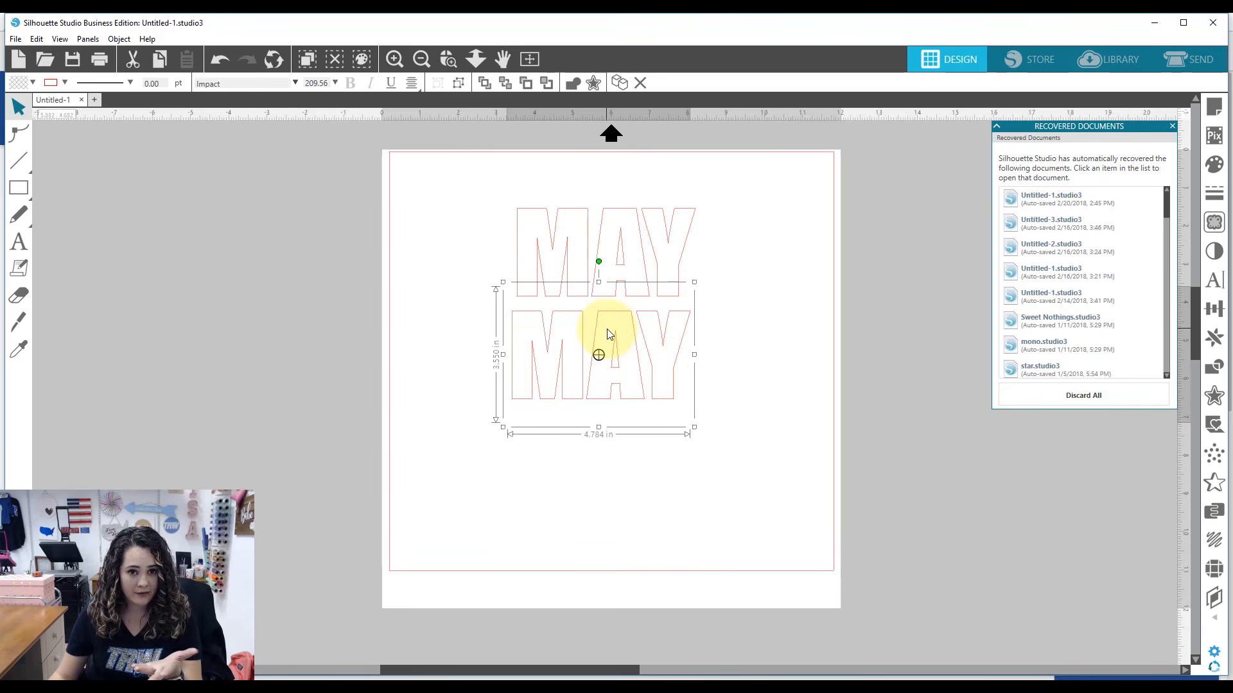
Replace the text of the lower MAY copy with CONTAIN
double_click(674, 350)
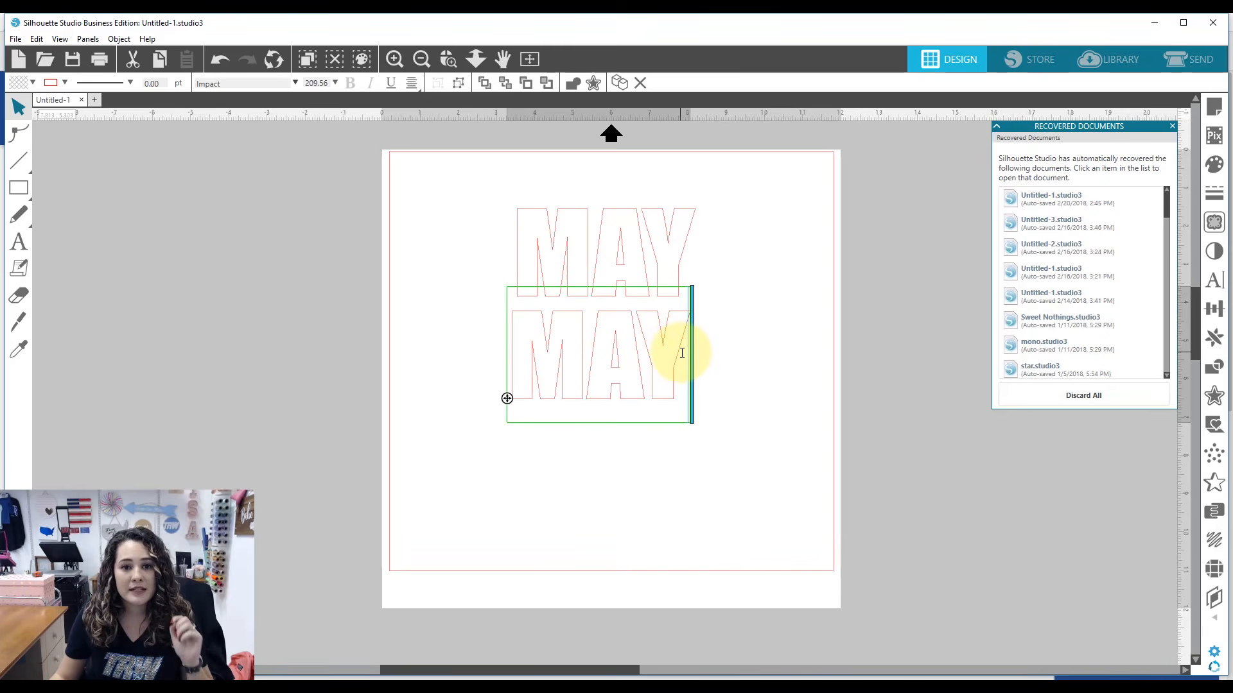
left_click_drag(655, 352, 489, 344)
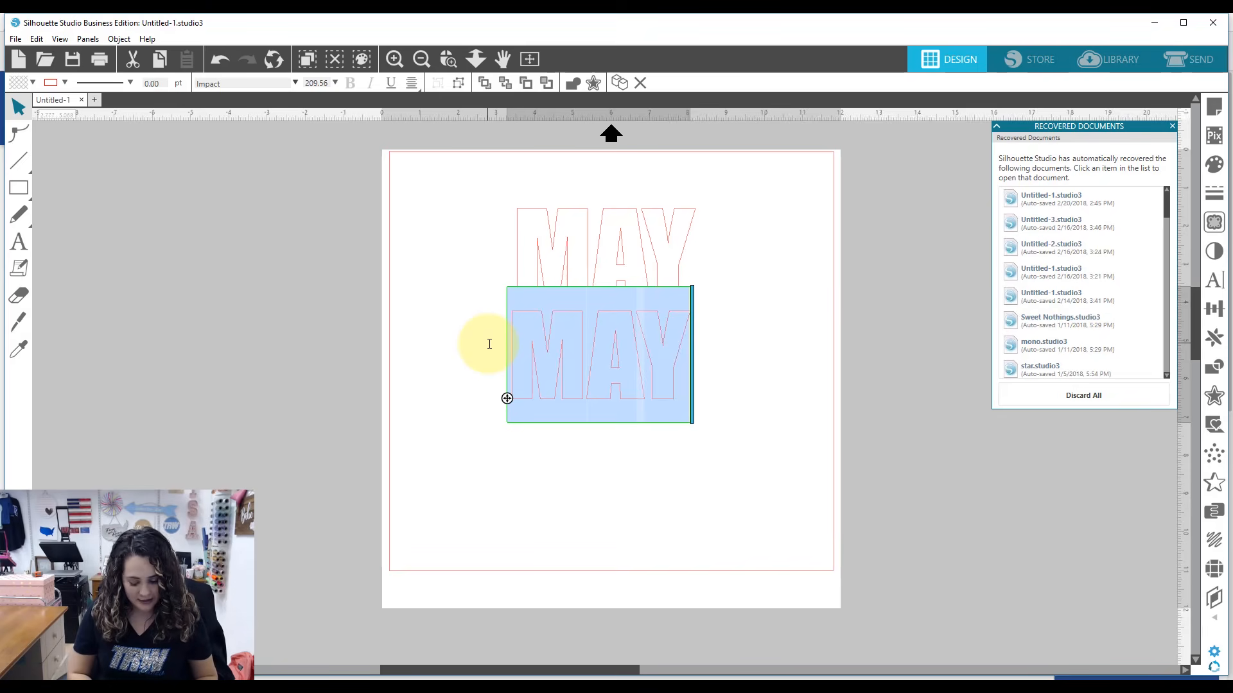
type("CONTAIN")
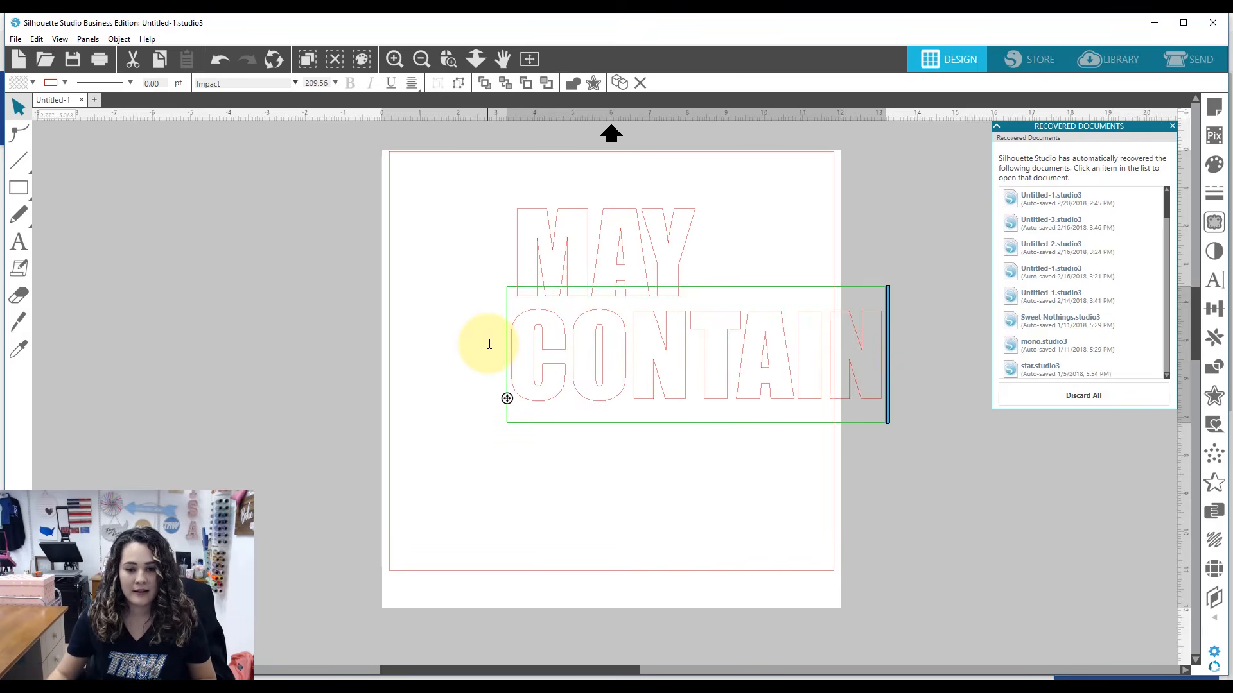
left_click(547, 488)
left_click(630, 361)
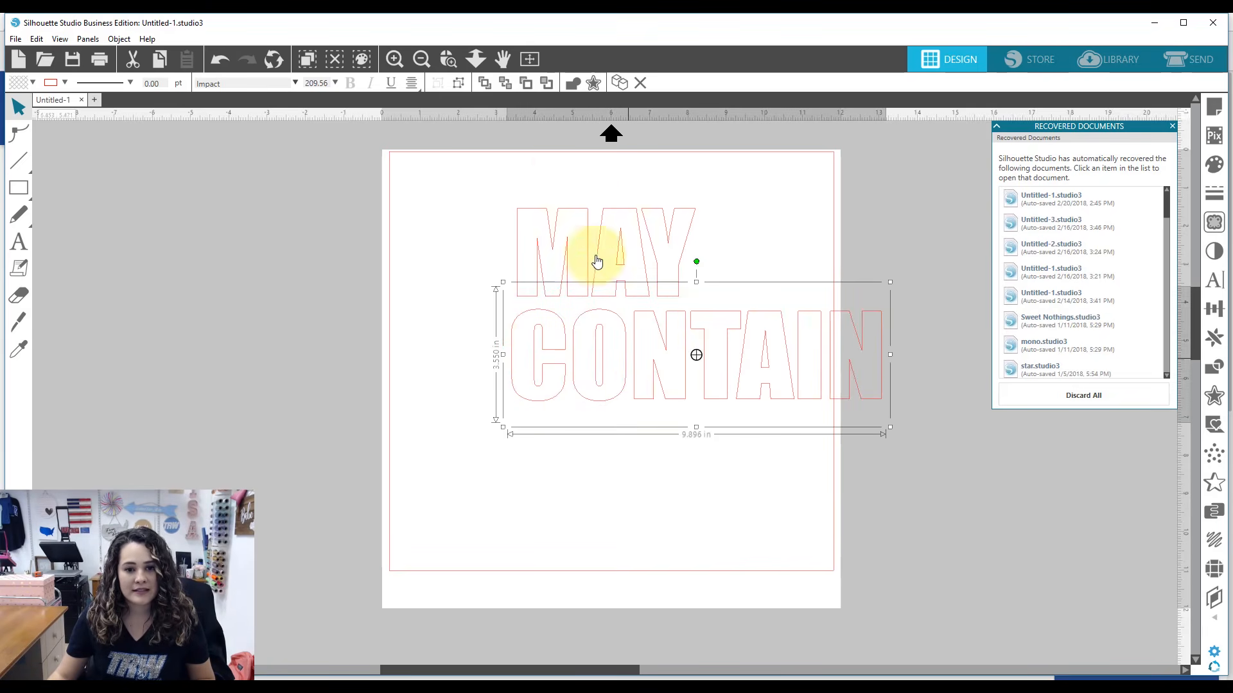
Fill both words, MAY and CONTAIN, with bright pink
left_click(578, 270)
left_click(584, 362, "shift")
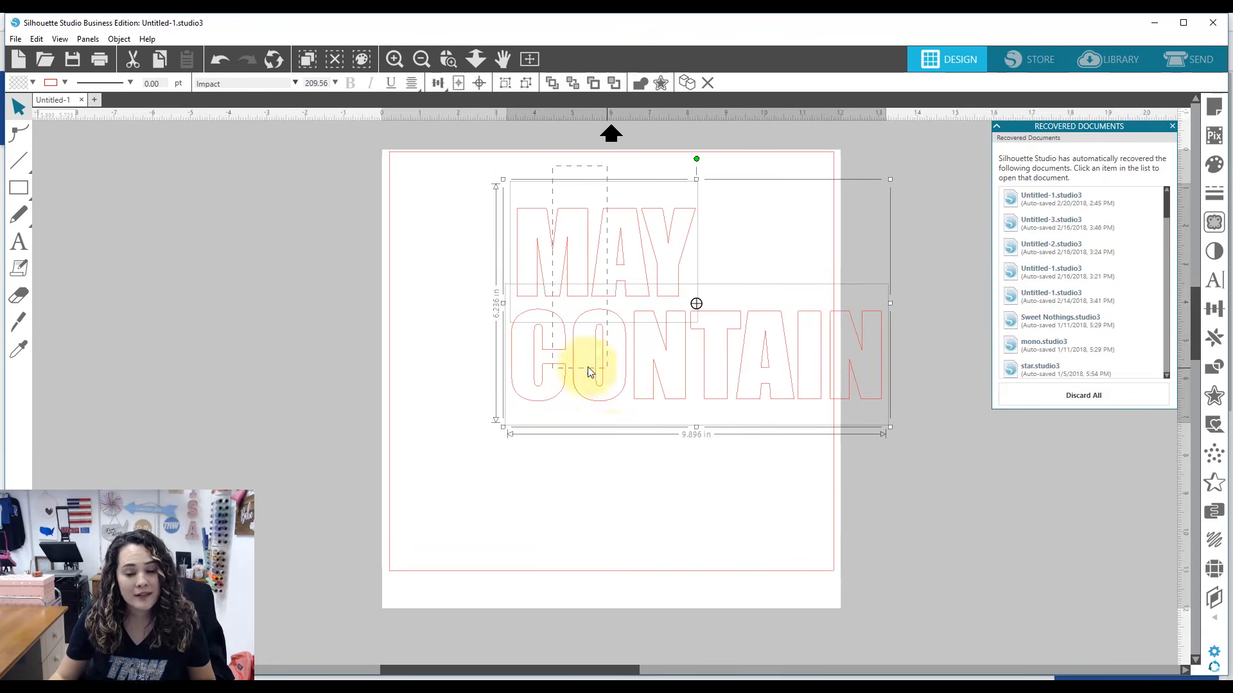
left_click(32, 82)
left_click(184, 132)
left_click(651, 463)
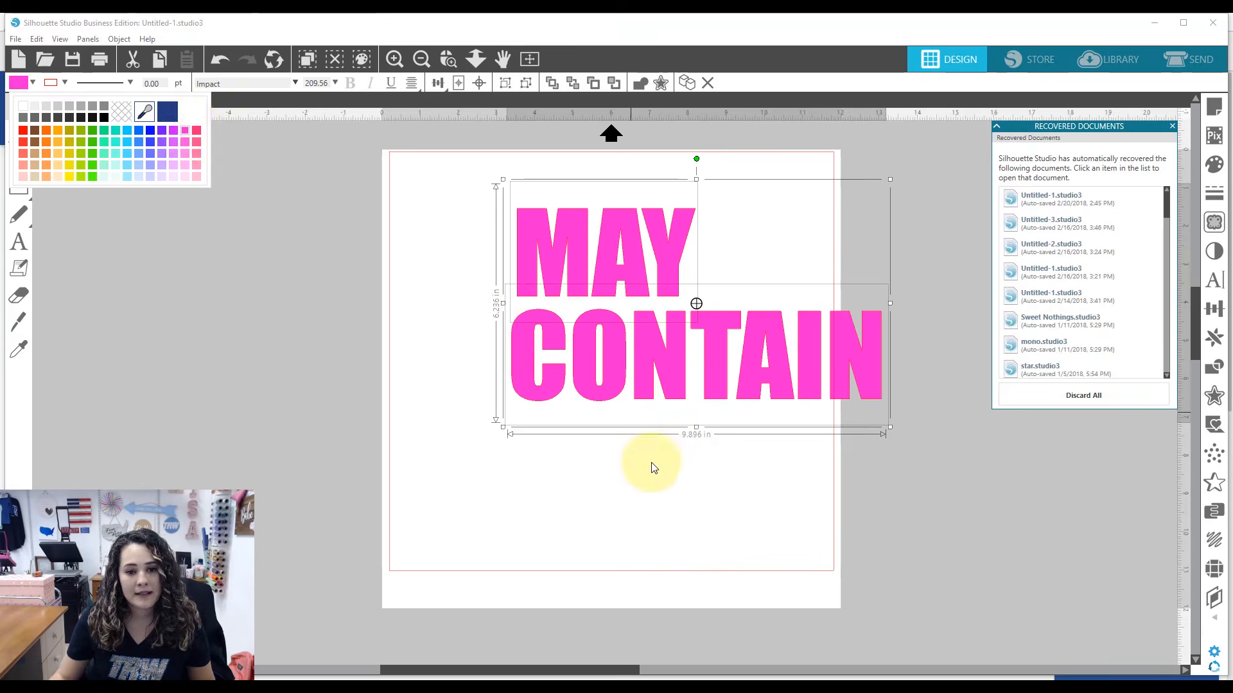
Move CONTAIN inside the cut border, enlarge MAY to about 262 pt and set it just above CONTAIN
left_click_drag(656, 397, 578, 389)
left_click(614, 263)
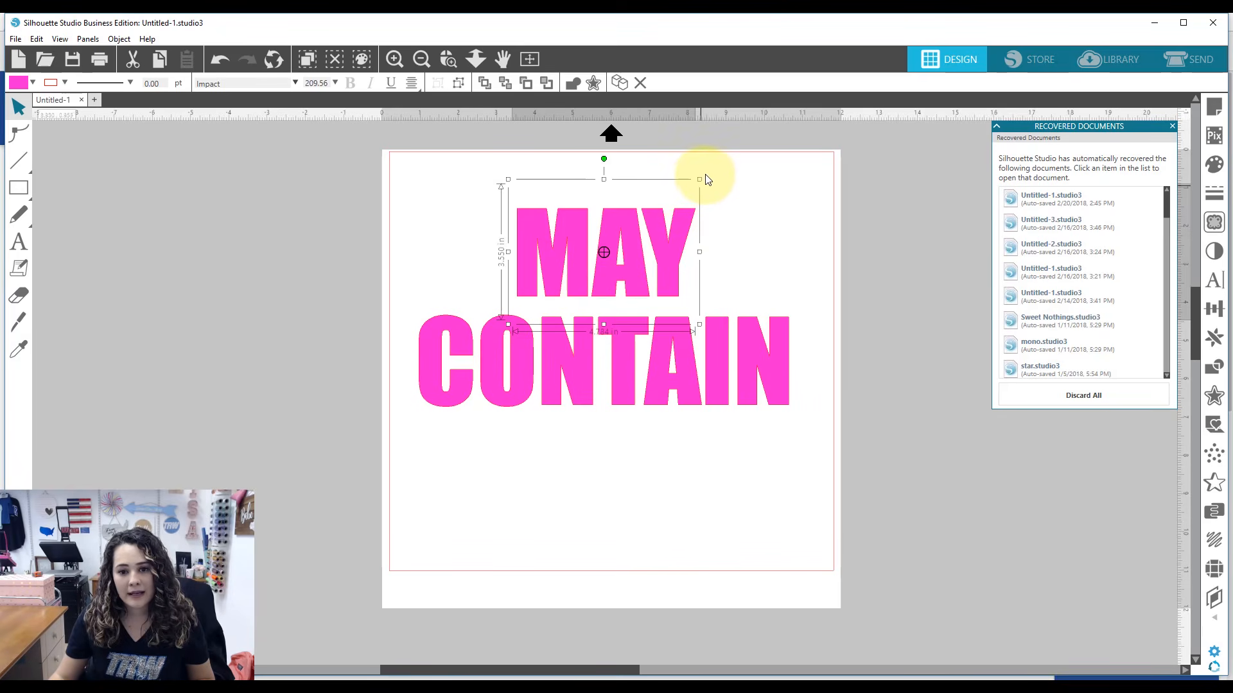
left_click_drag(702, 177, 772, 177)
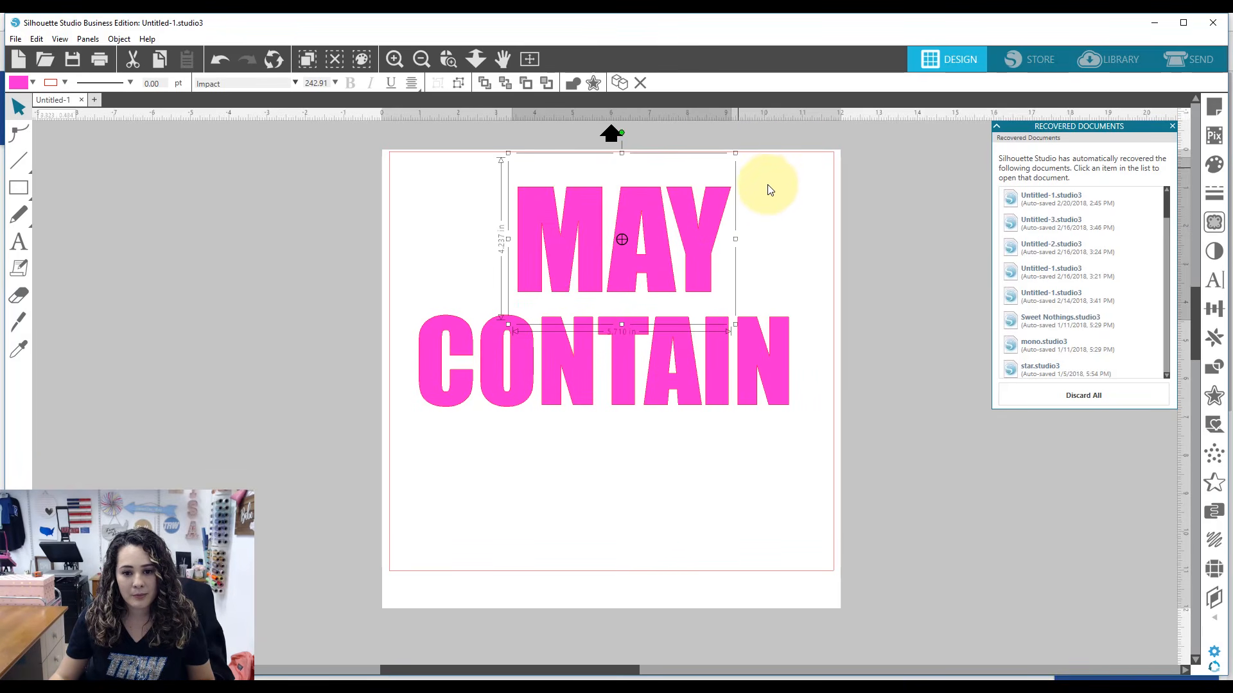
left_click_drag(695, 247, 676, 269)
left_click(655, 468)
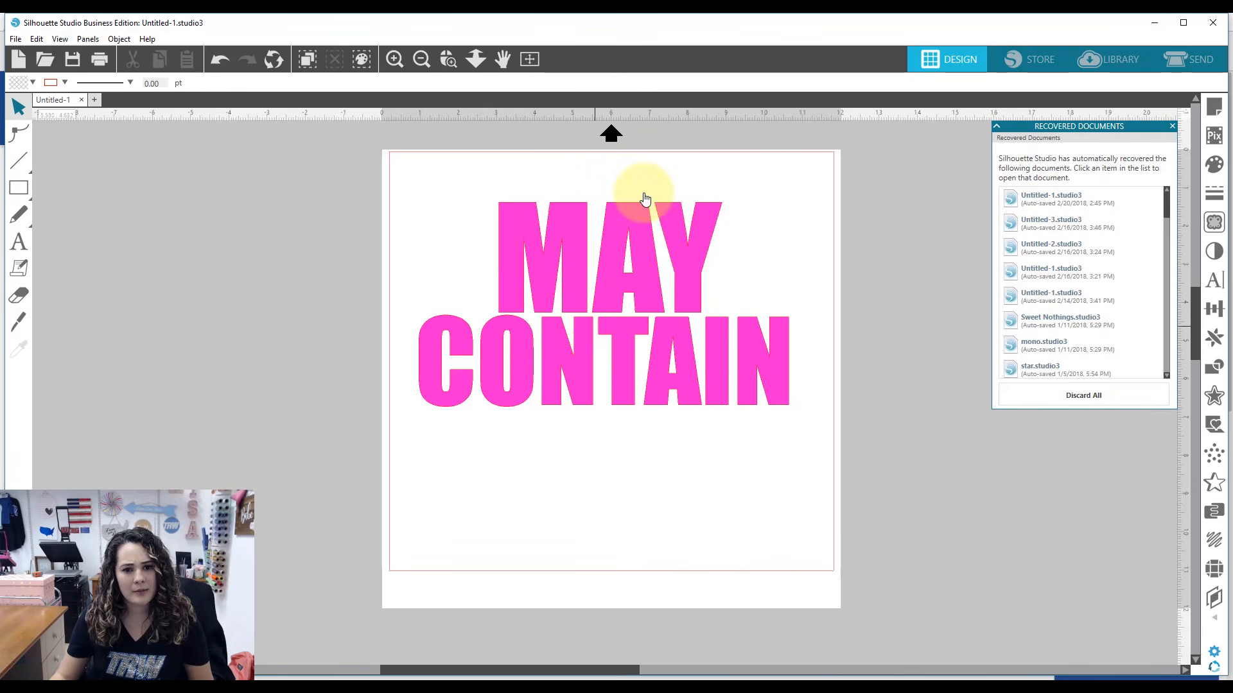
Align MAY and CONTAIN with each other on their horizontal centers
left_click_drag(588, 161, 599, 437)
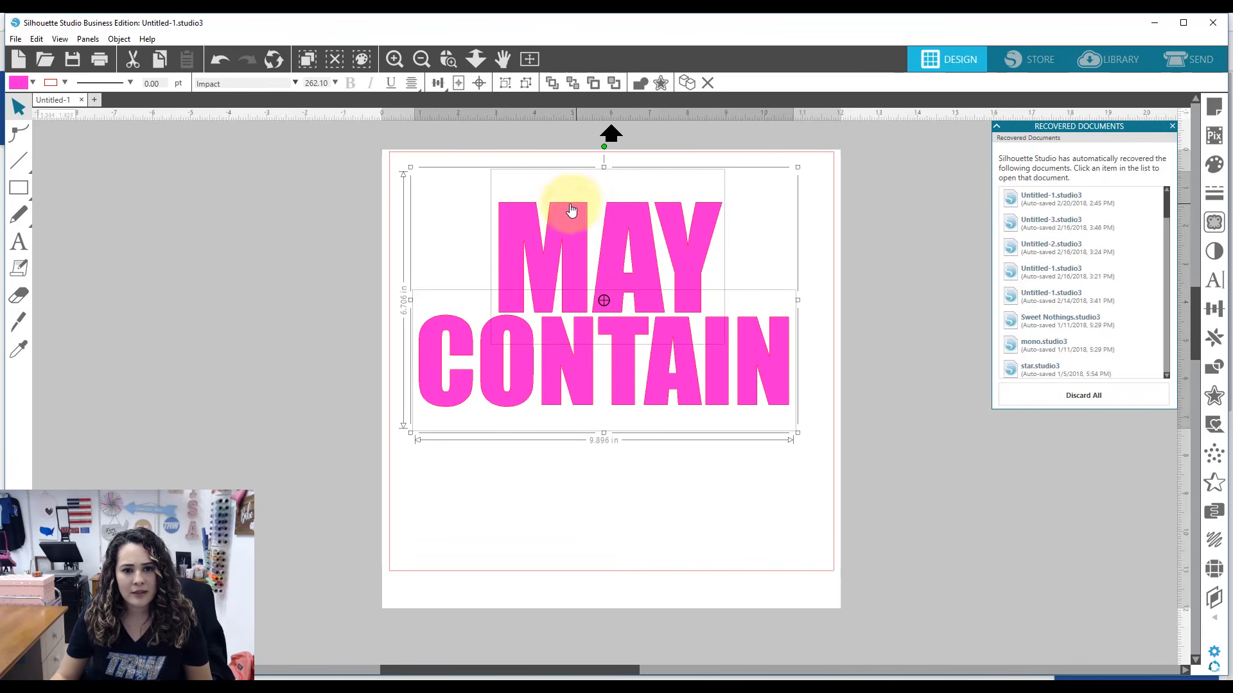
left_click(439, 84)
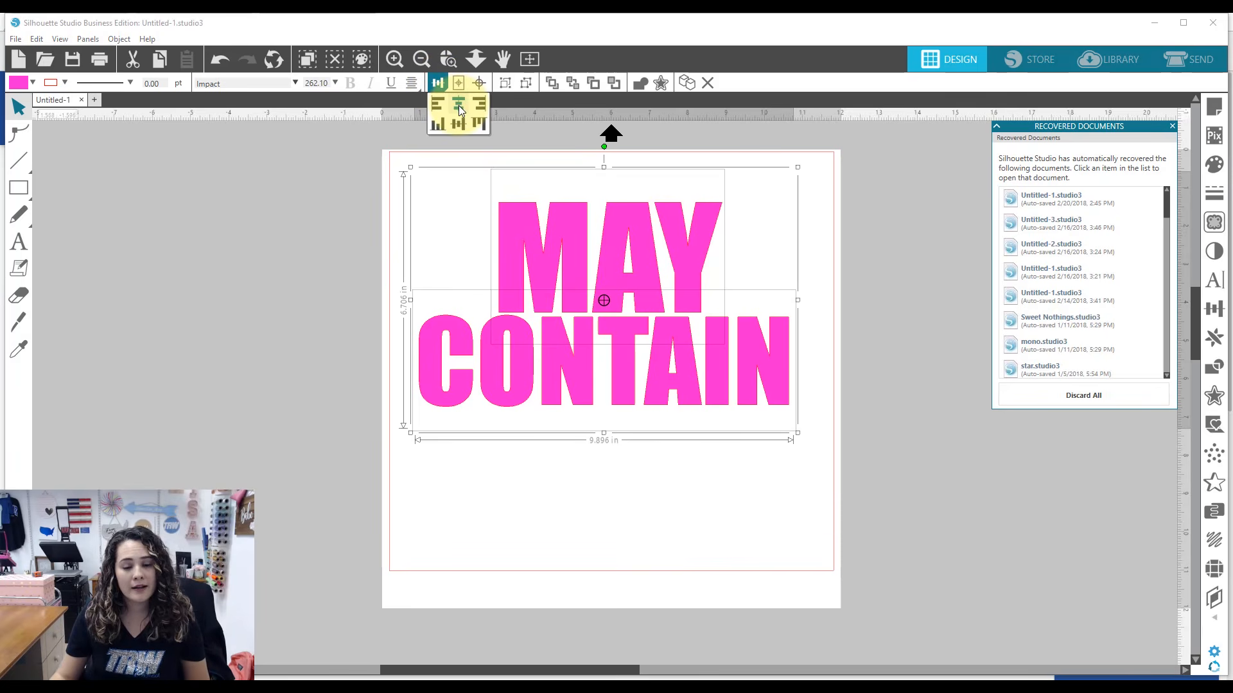
left_click(460, 106)
left_click(644, 528)
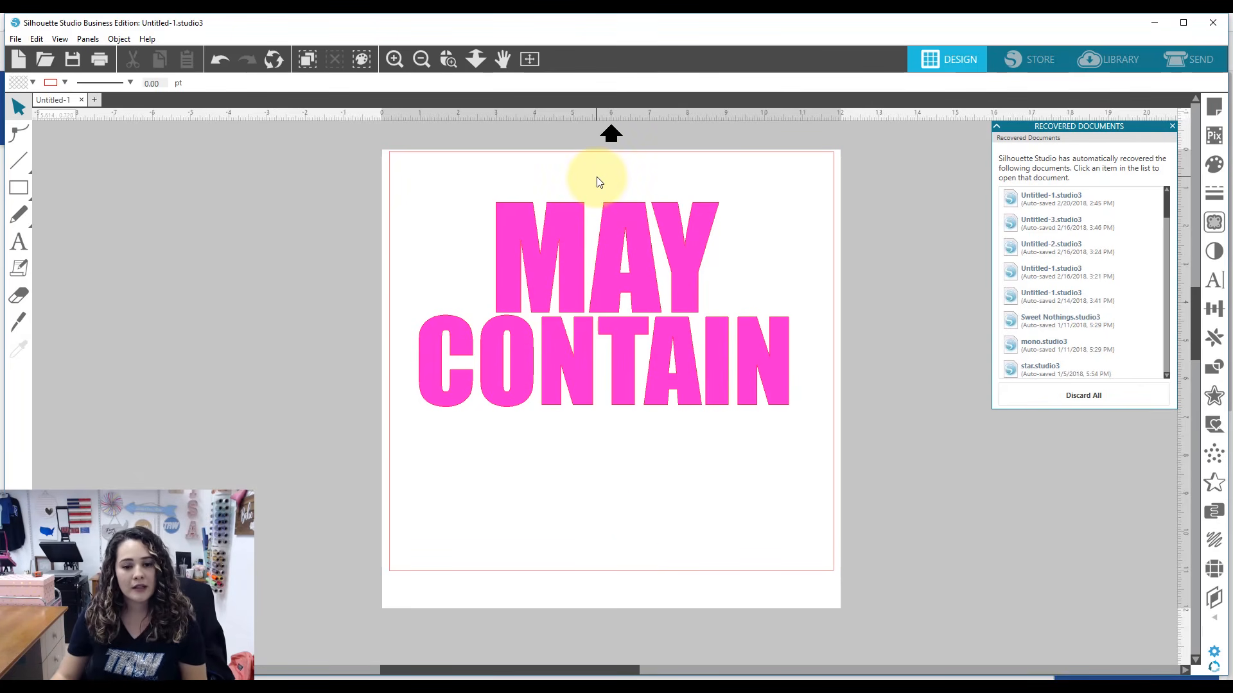
Open the word CONTAIN in text editing mode to check it, and leave the editing mode
double_click(618, 370)
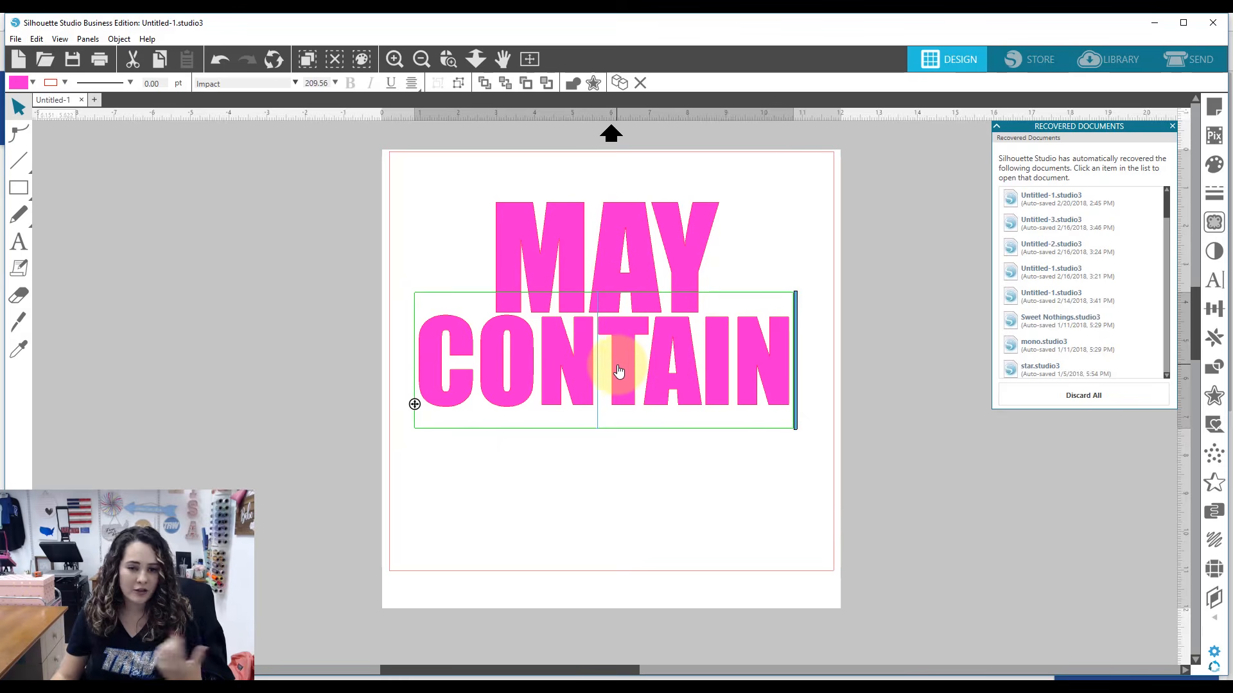
left_click(665, 510)
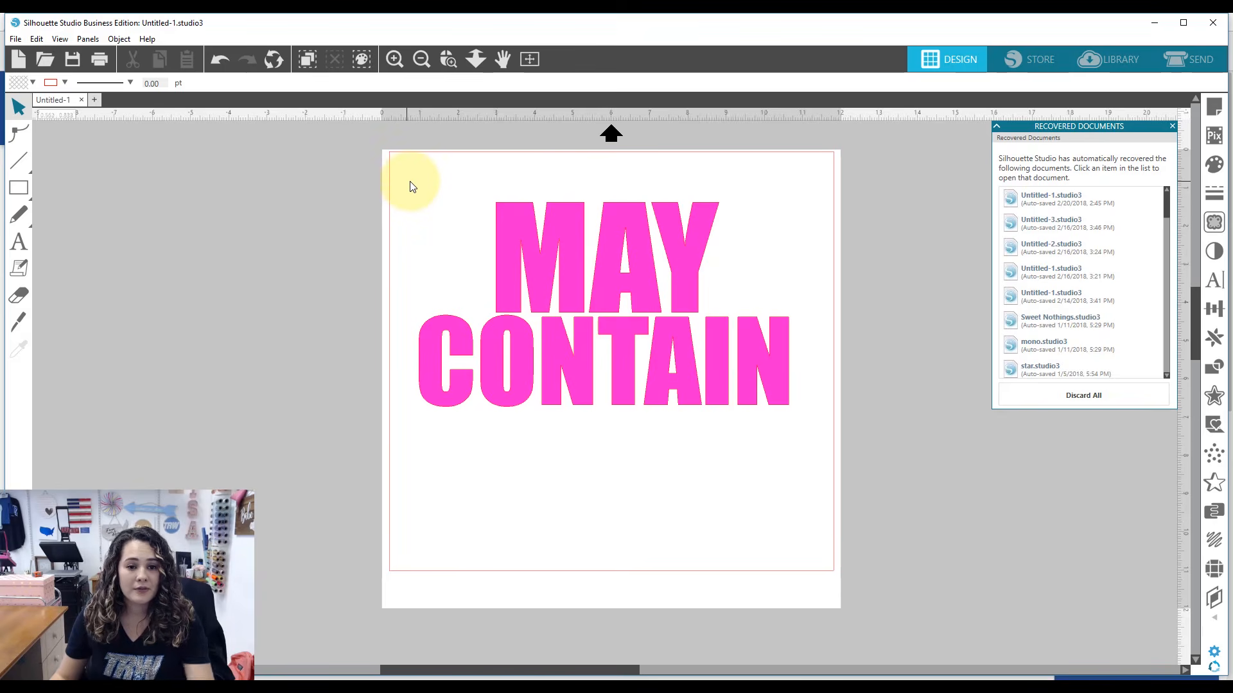
Combine MAY and CONTAIN into a single compound path
left_click_drag(413, 168, 547, 399)
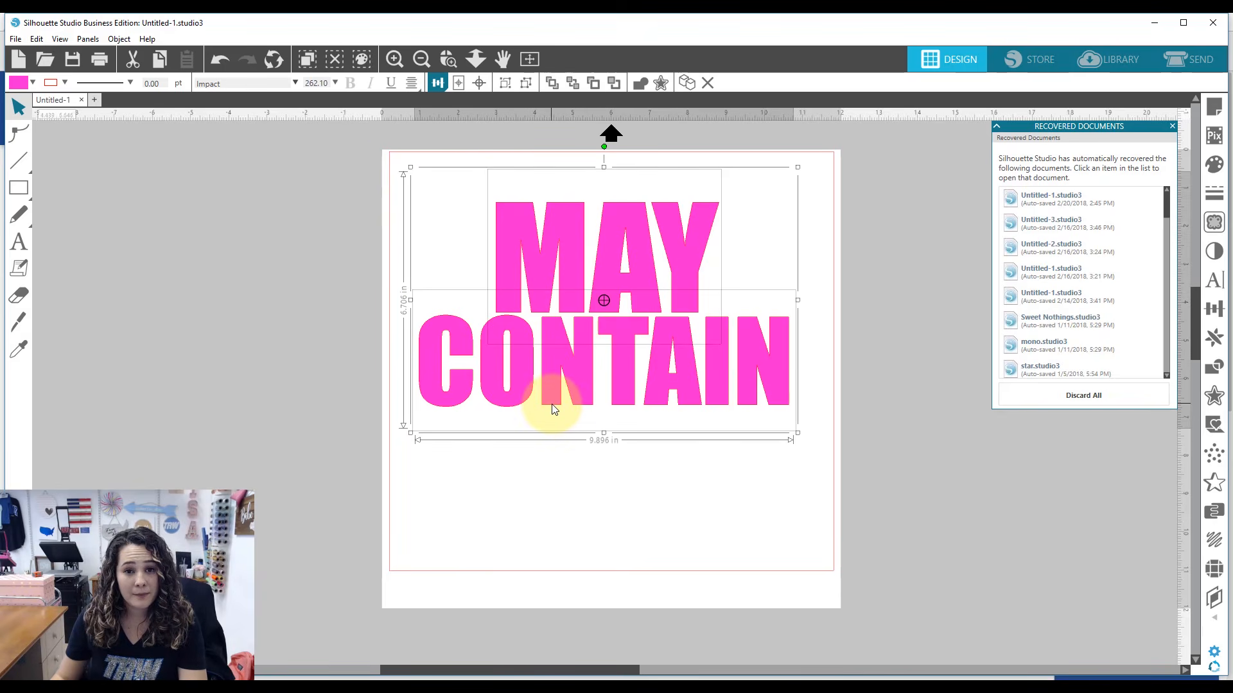
right_click(573, 249)
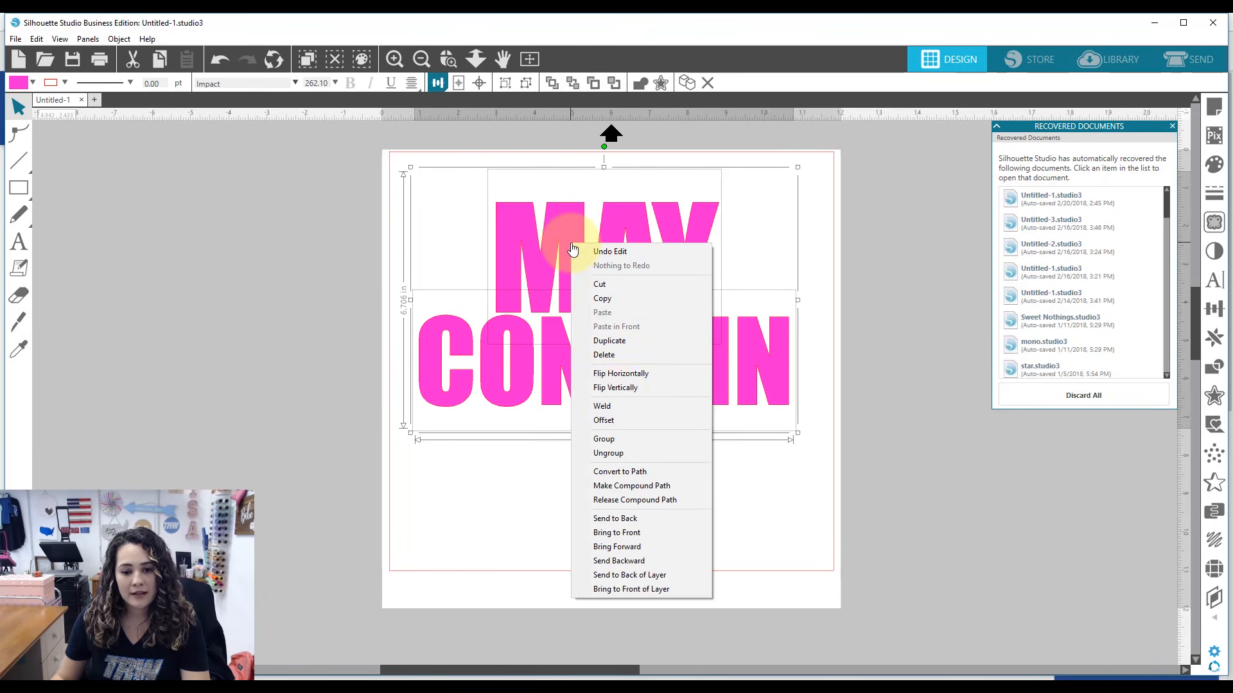
left_click(621, 485)
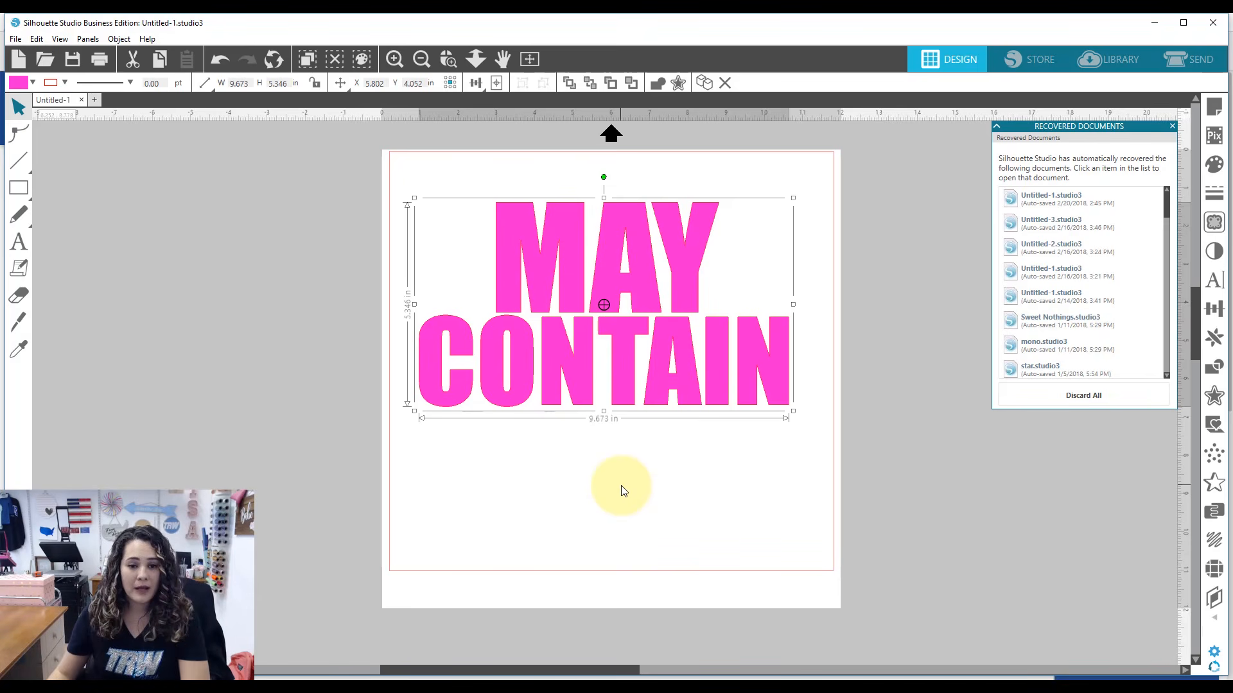
Display the edit points of the combined MAY CONTAIN shape, and exit point editing
double_click(642, 290)
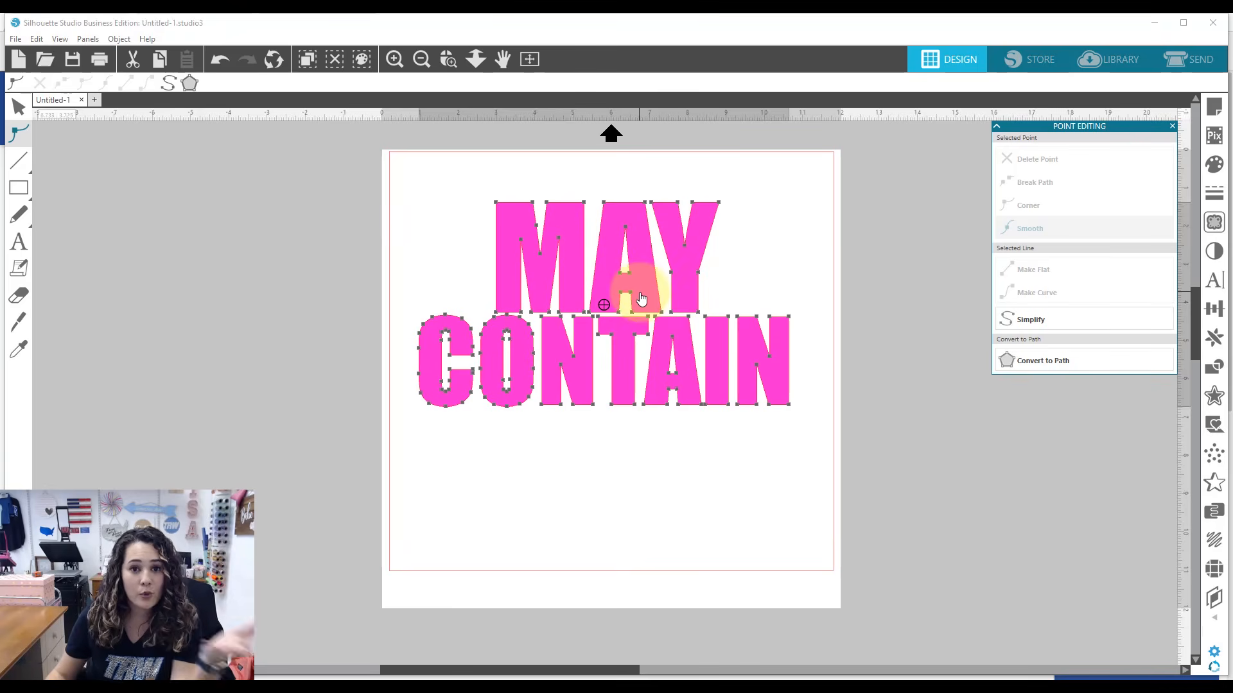
left_click(18, 107)
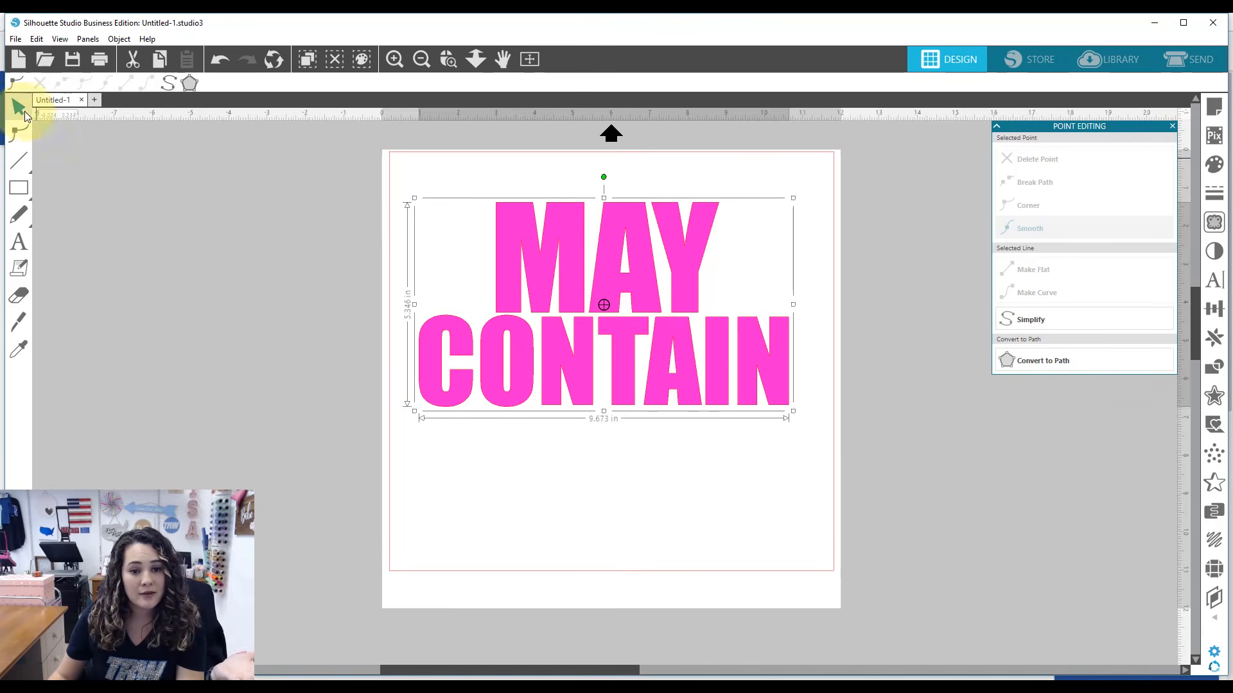
Move the combined MAY CONTAIN shape slightly up the page and deselect it
left_click(703, 510)
left_click(663, 373)
left_click_drag(663, 373, 666, 358)
left_click(672, 496)
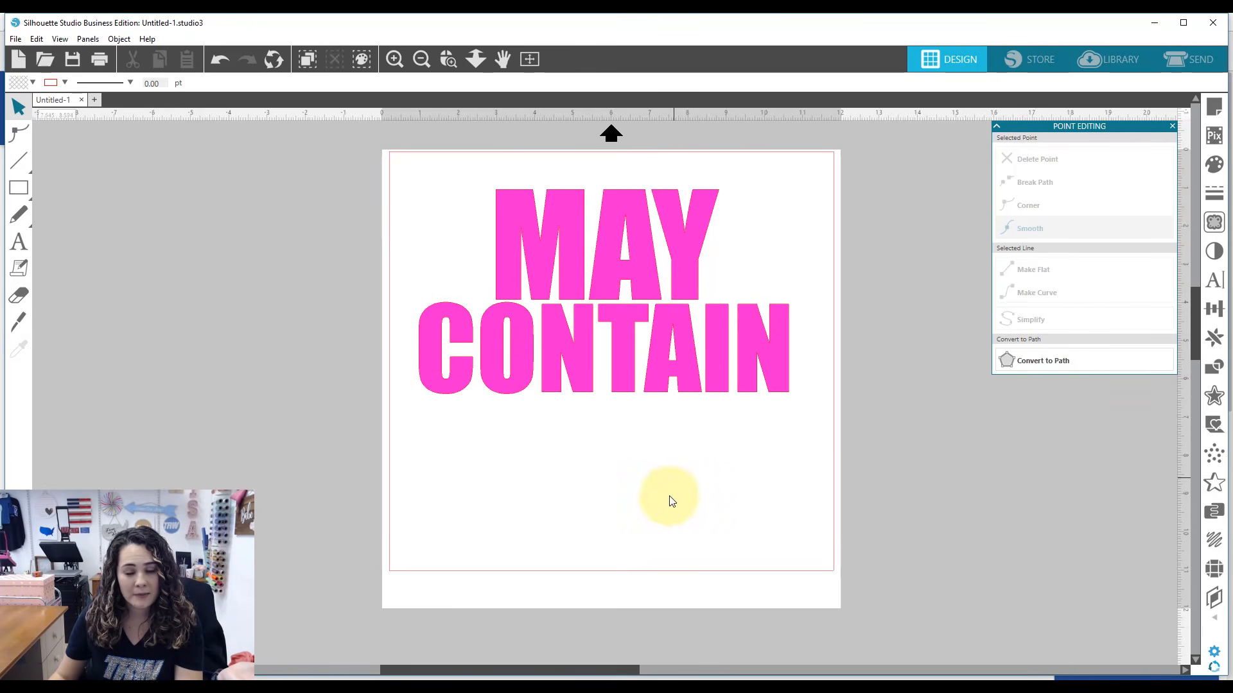
Add the text glitter below the word CONTAIN
left_click(21, 248)
left_click(550, 443)
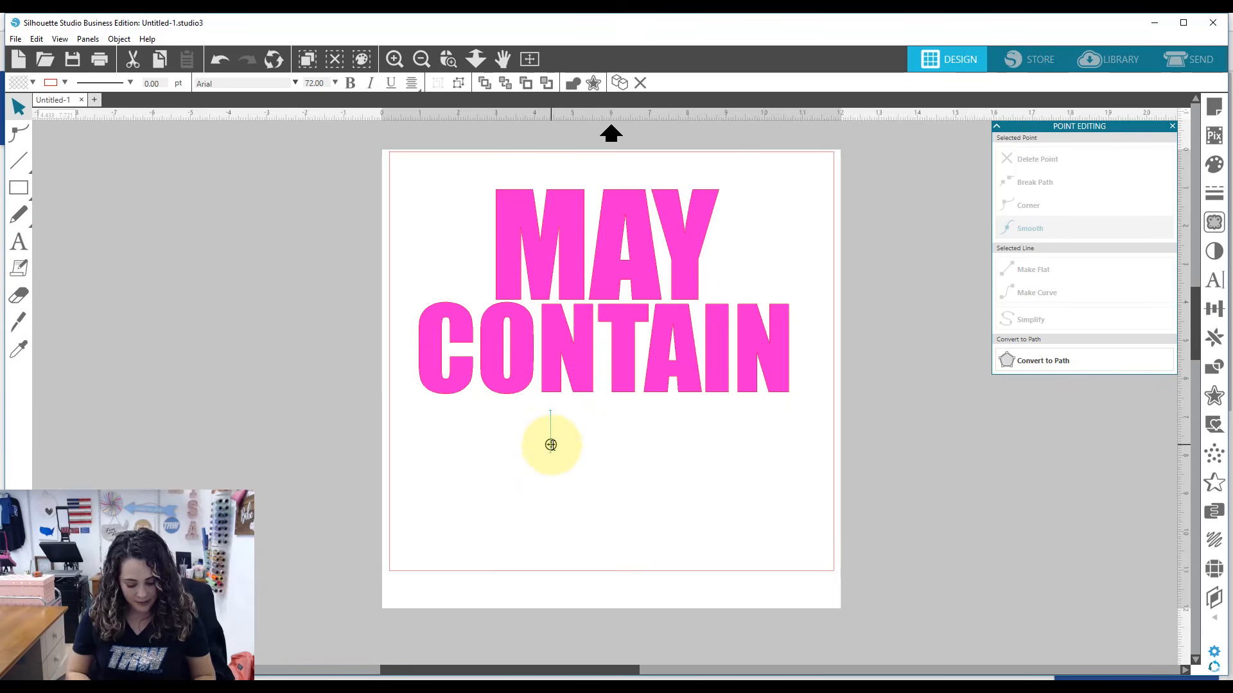
type("glitter")
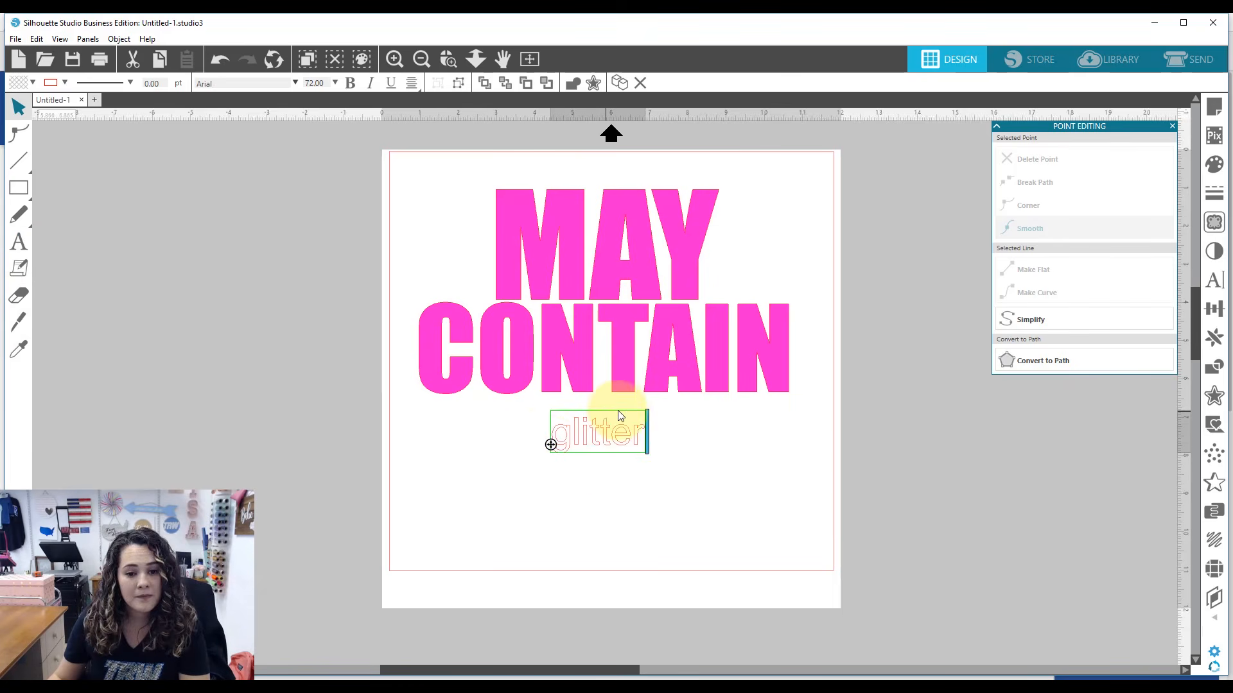
Change the font of the word glitter to Lustinmal
left_click_drag(640, 430, 543, 430)
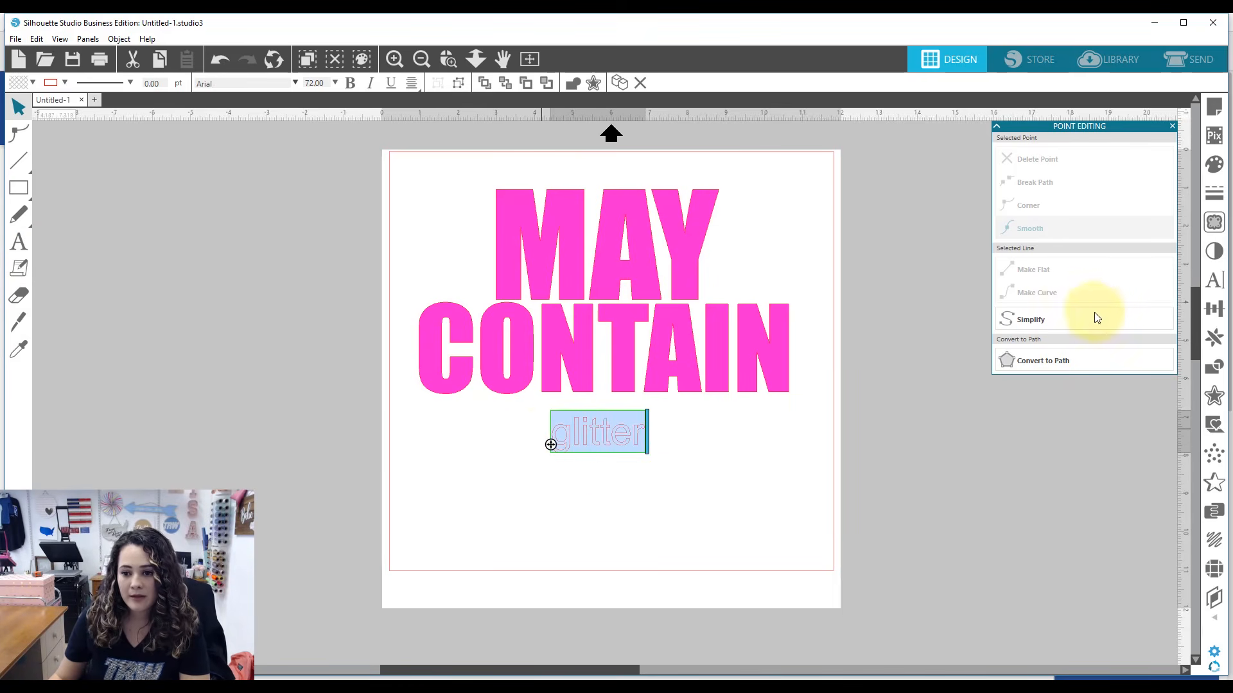
left_click(1212, 289)
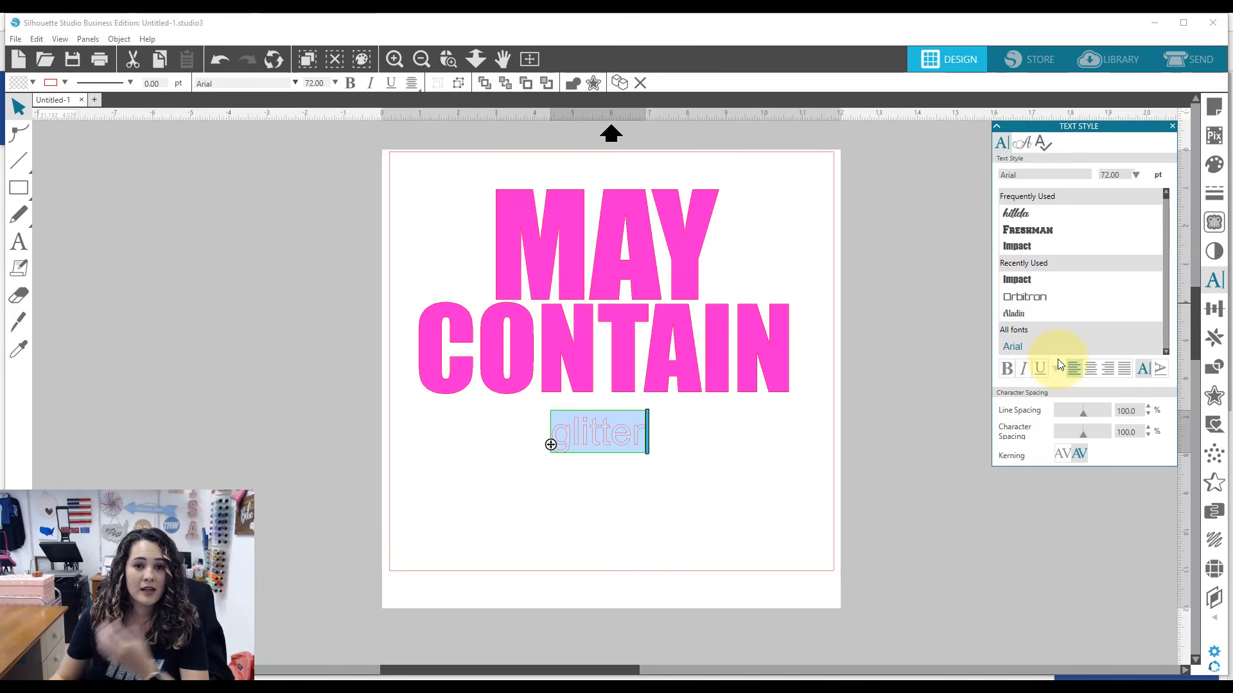
left_click(1046, 169)
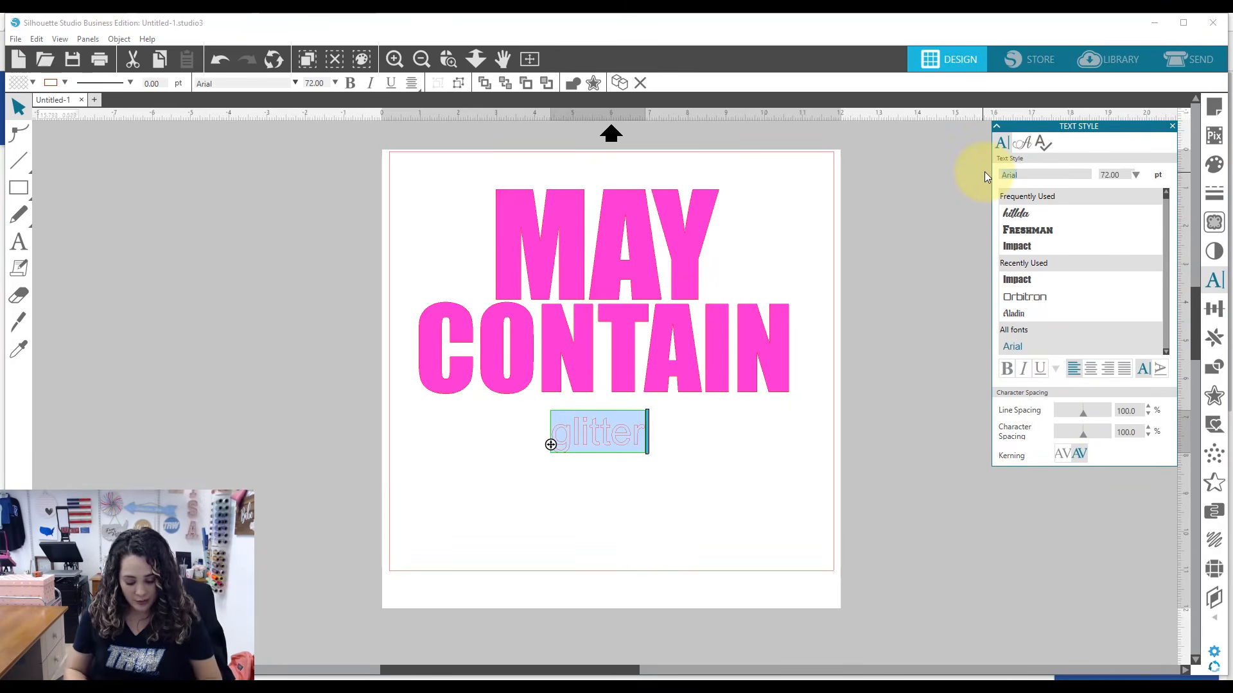
type("lustinm")
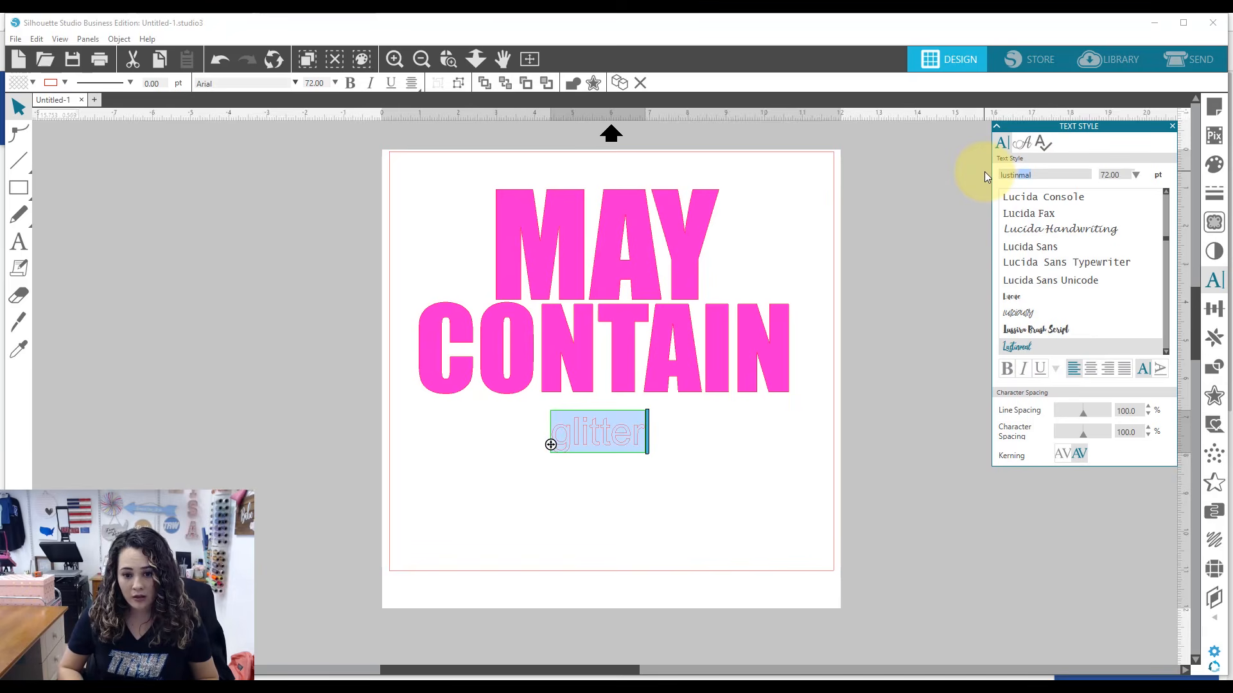
key("Return")
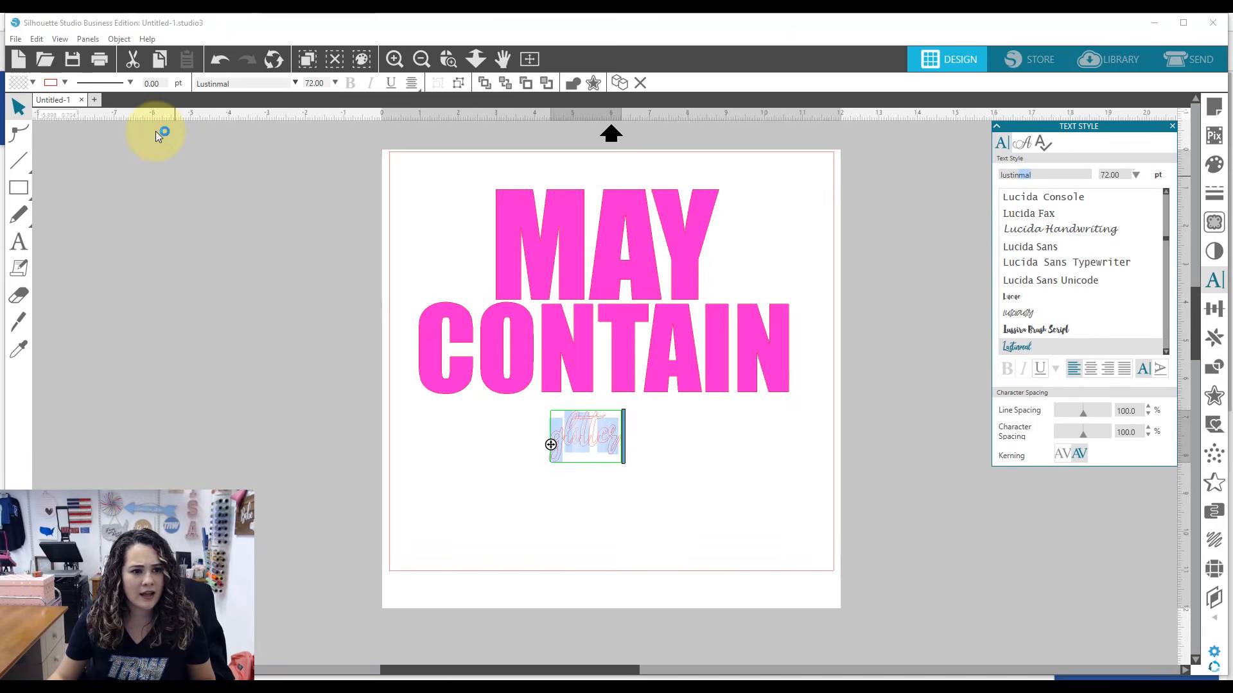
Fill the word glitter with a dark gold colour and deselect it
left_click(32, 83)
left_click(71, 130)
left_click(550, 507)
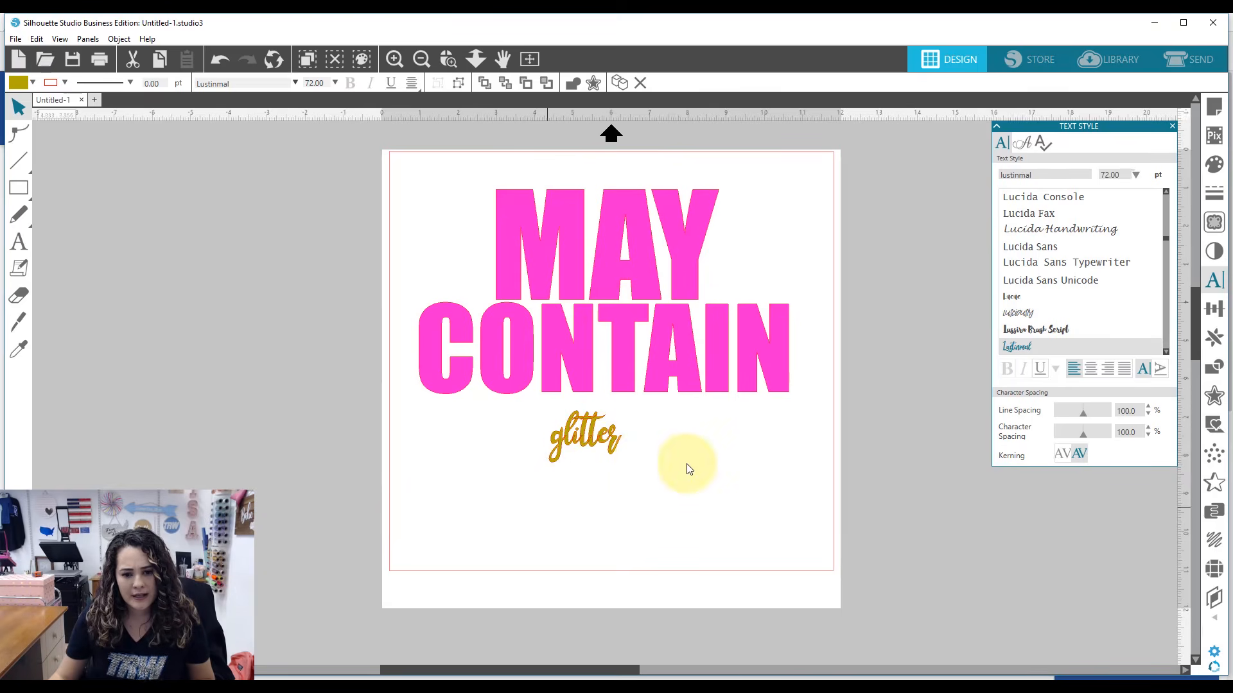
Enlarge glitter to about 6.39 in wide and position it centrally, overlapping the lower part of CONTAIN
left_click(615, 446)
left_click_drag(627, 470, 800, 594)
left_click_drag(729, 520, 668, 447)
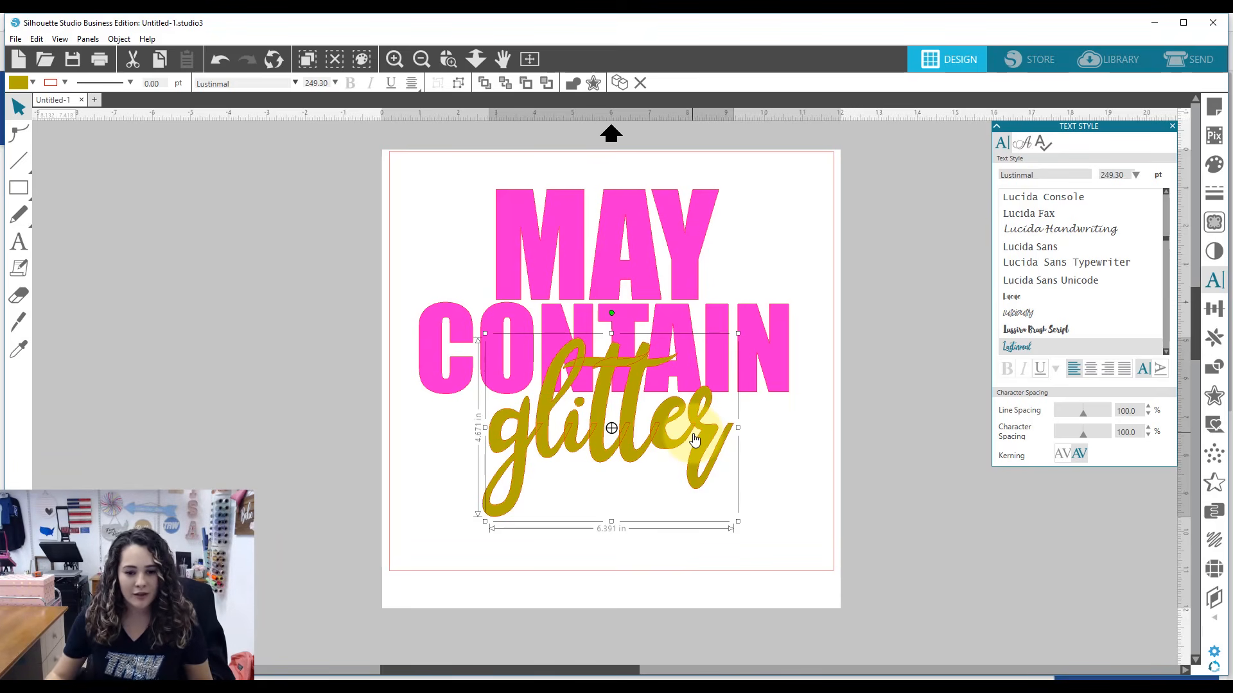
Replace the final r of glitter with the Lustinmal alternate glyph whose tail swashes back beneath the letter
double_click(695, 438)
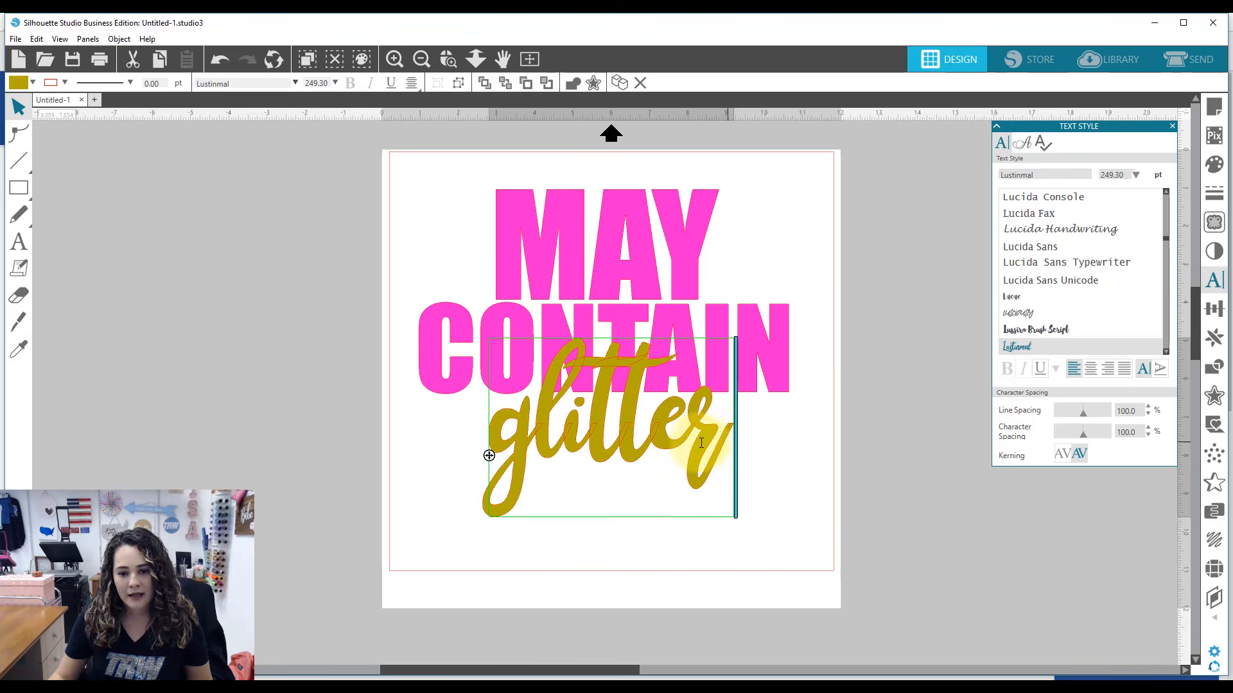
left_click_drag(737, 442, 698, 444)
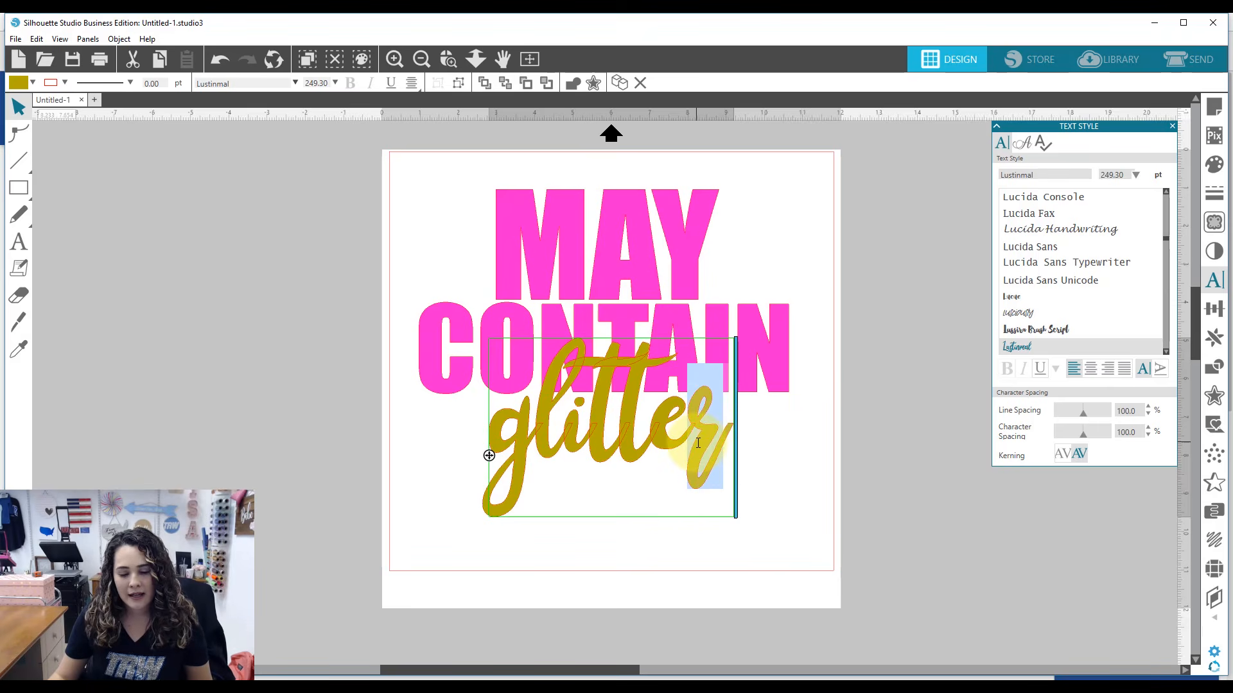
left_click(1023, 147)
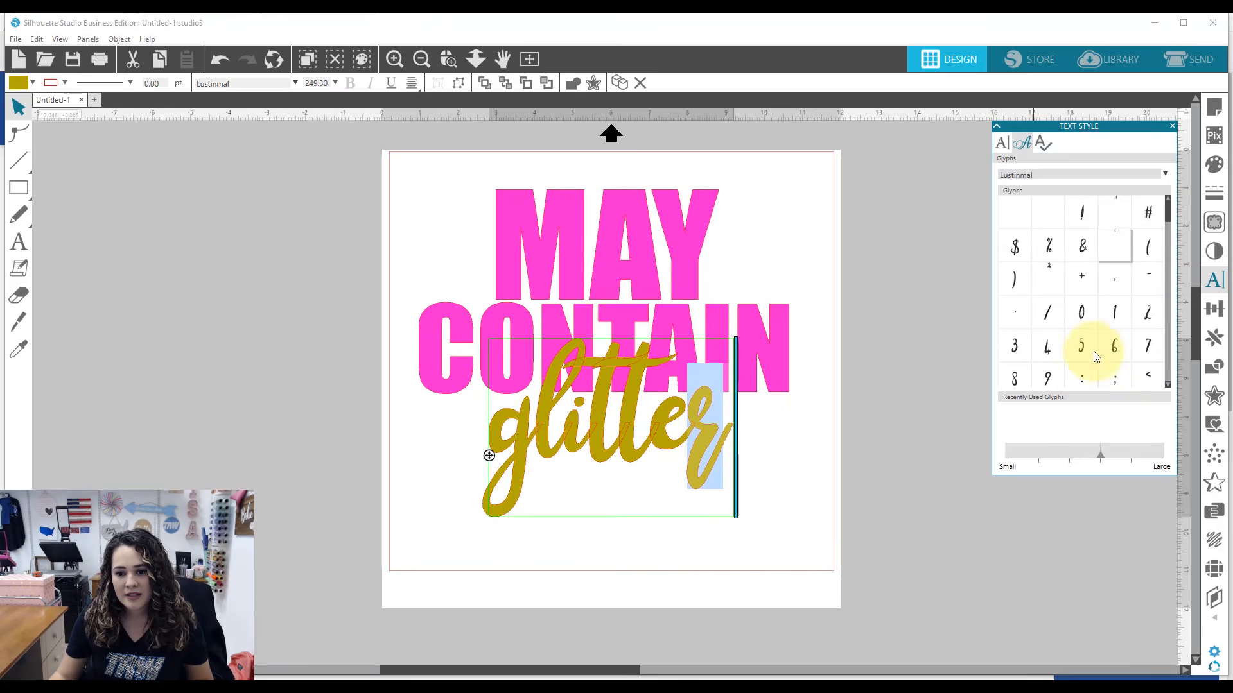
left_click_drag(1169, 222, 1162, 352)
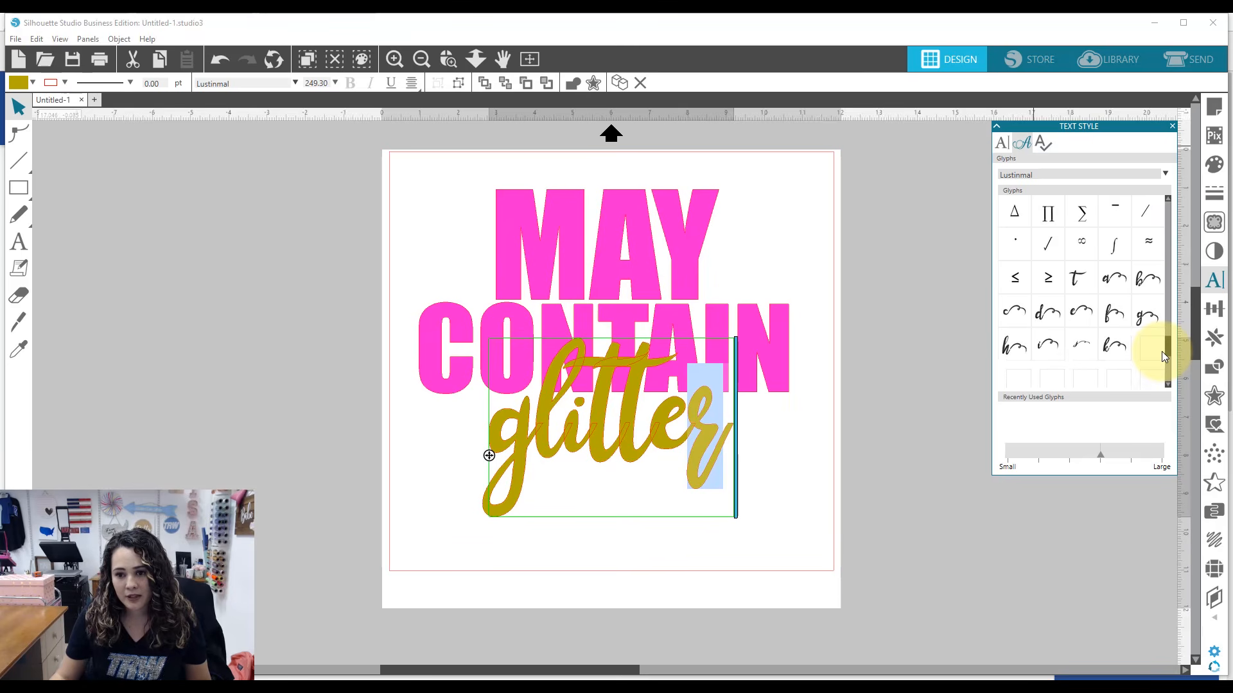
left_click_drag(1162, 352, 1162, 370)
scroll(1162, 363, "down", 2)
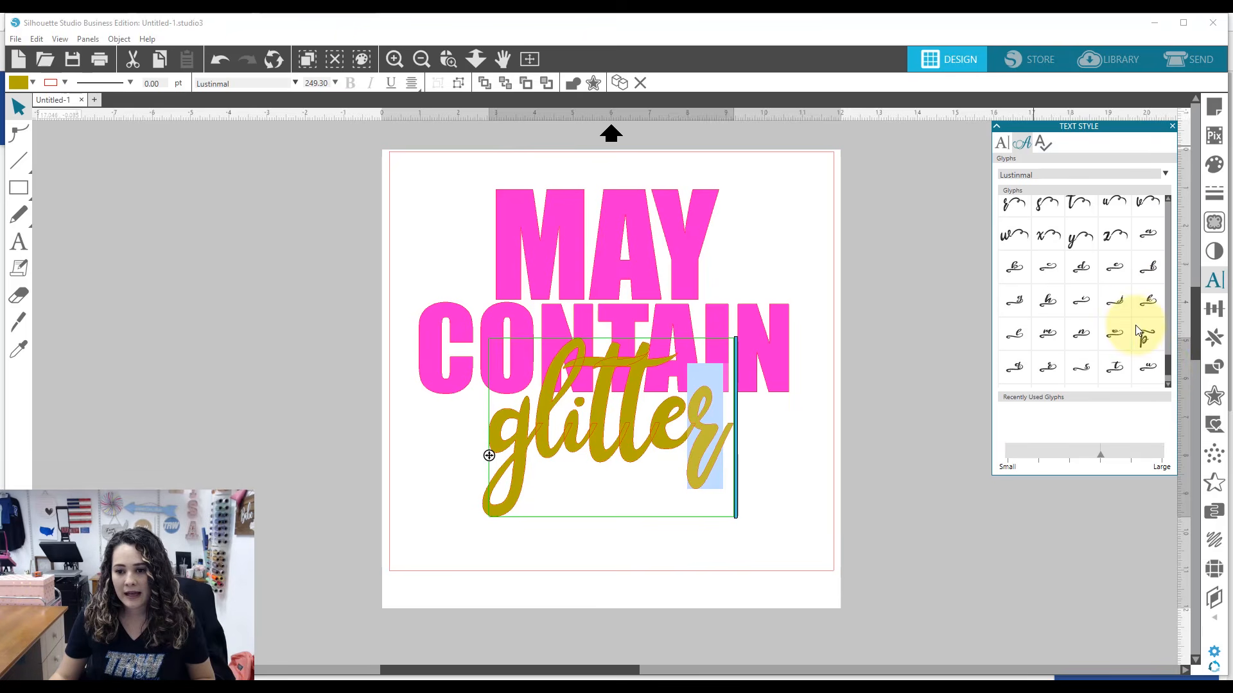
mouse_move(1047, 372)
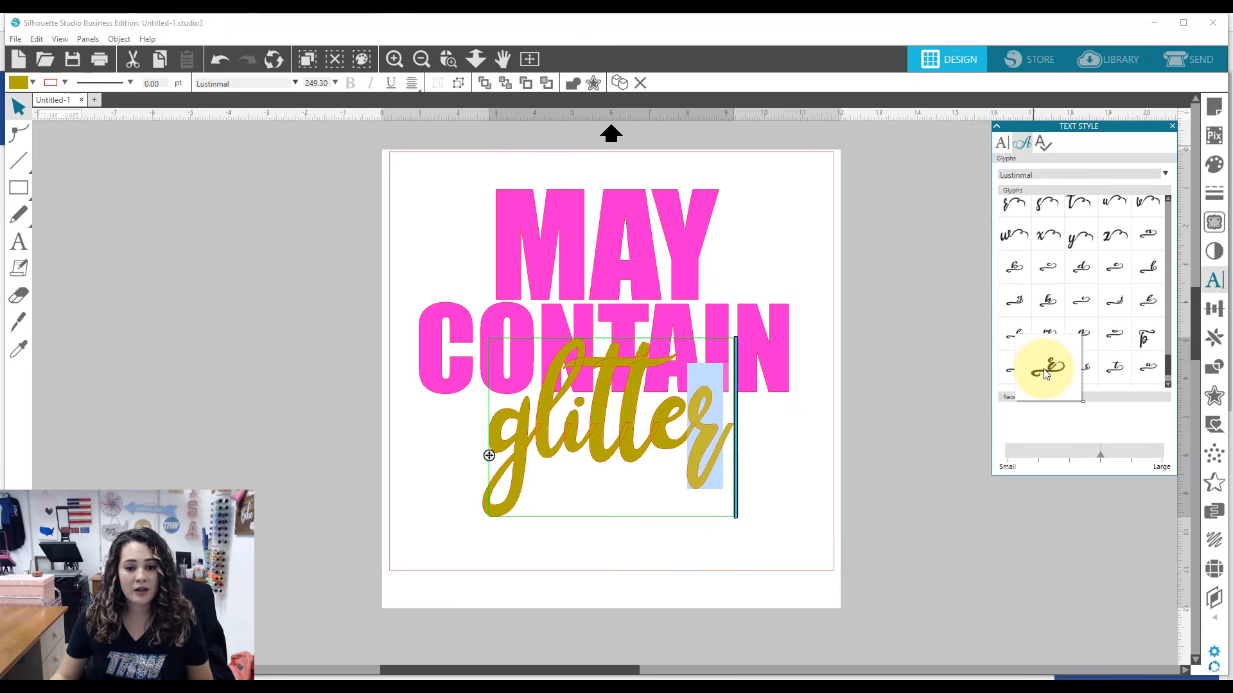
left_click(1047, 372)
left_click(793, 508)
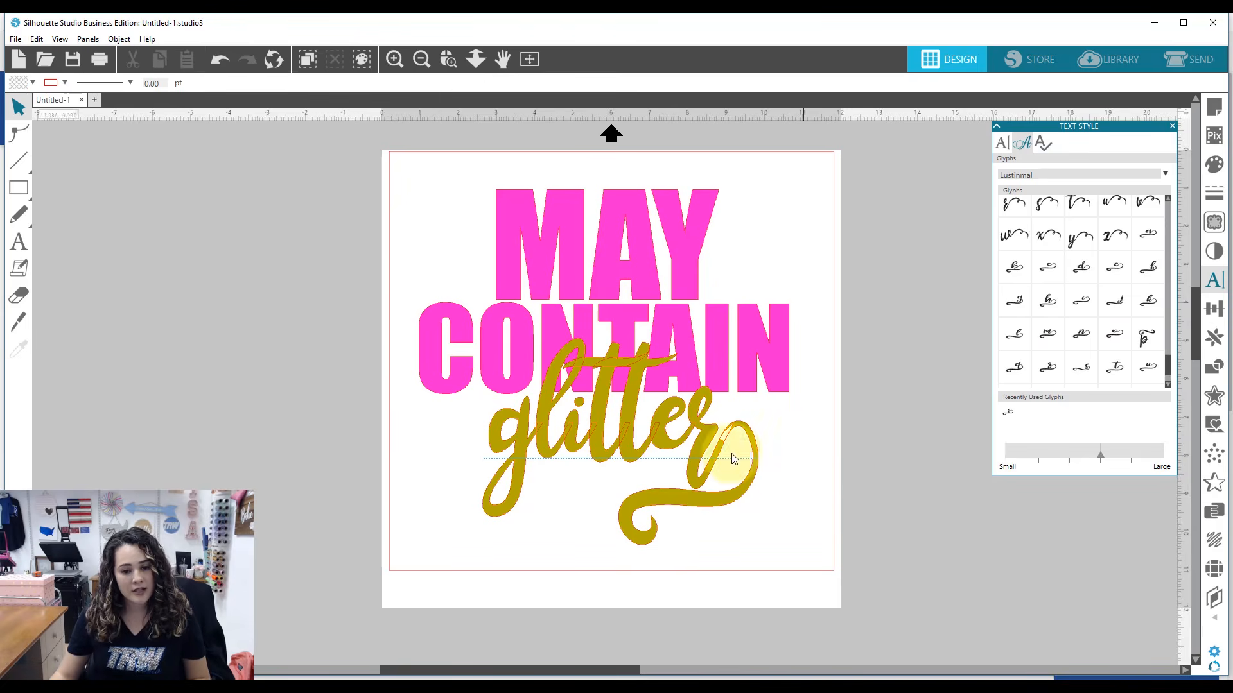
Move glitter slightly down the page and weld its letters together
left_click_drag(594, 440, 594, 457)
left_click(607, 393)
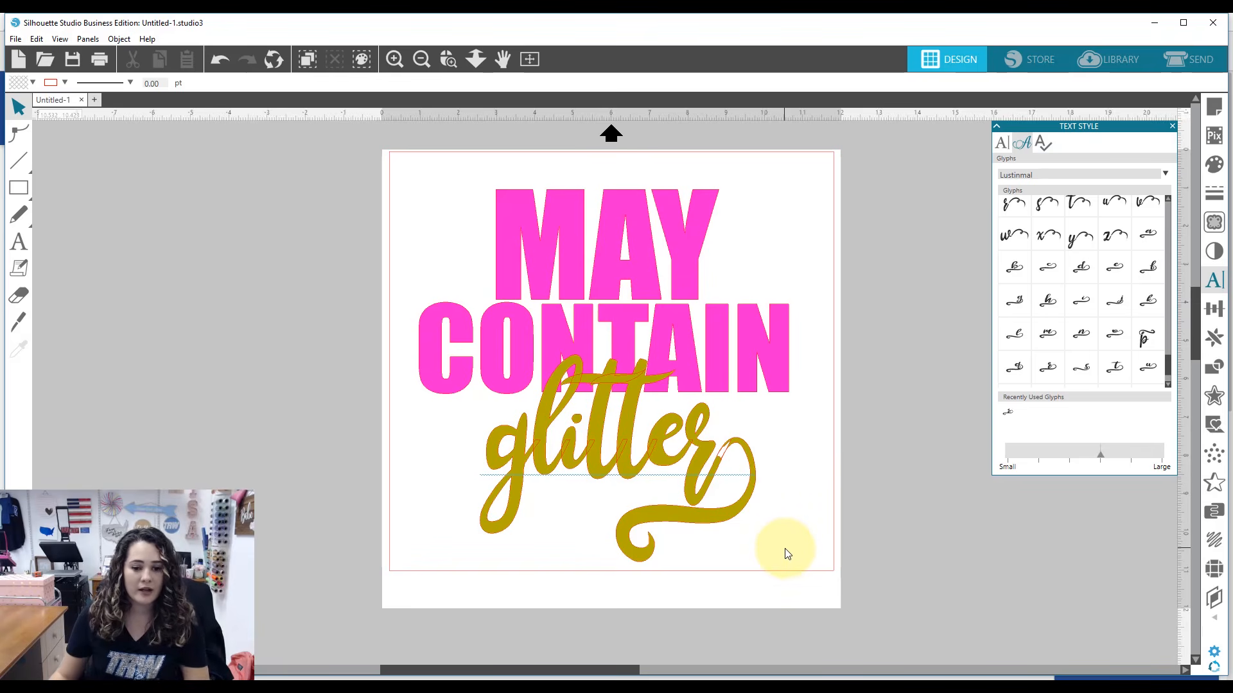
left_click(625, 470)
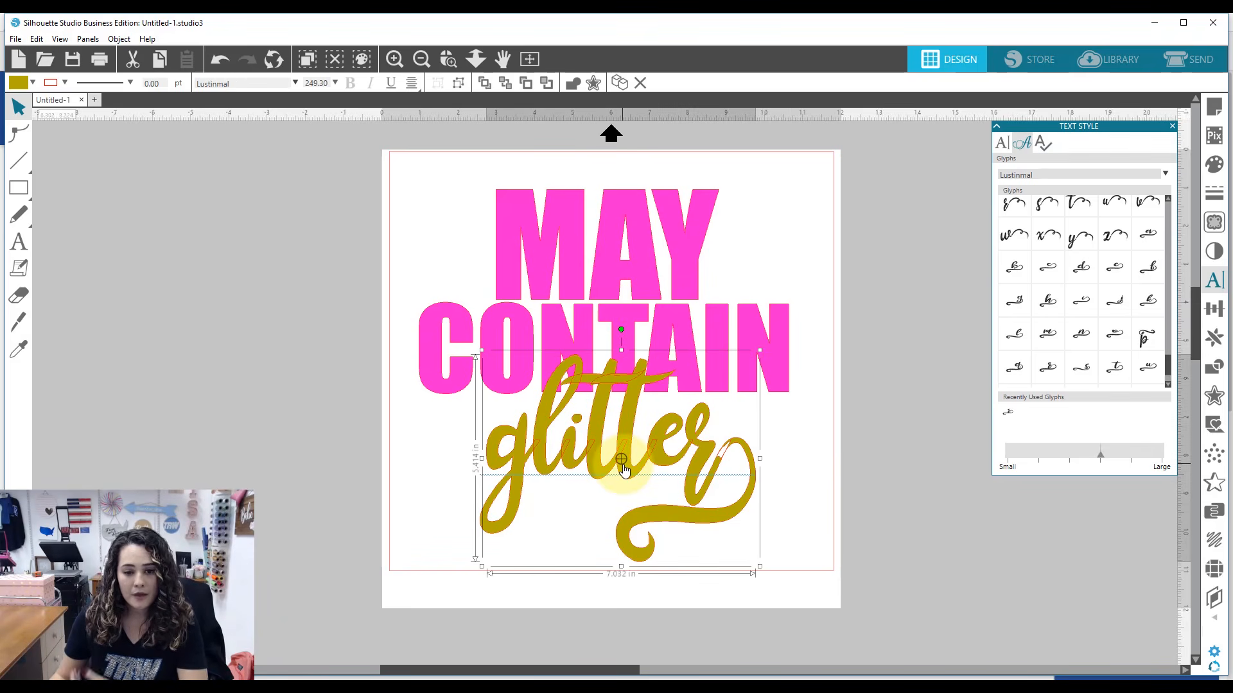
left_click(570, 84)
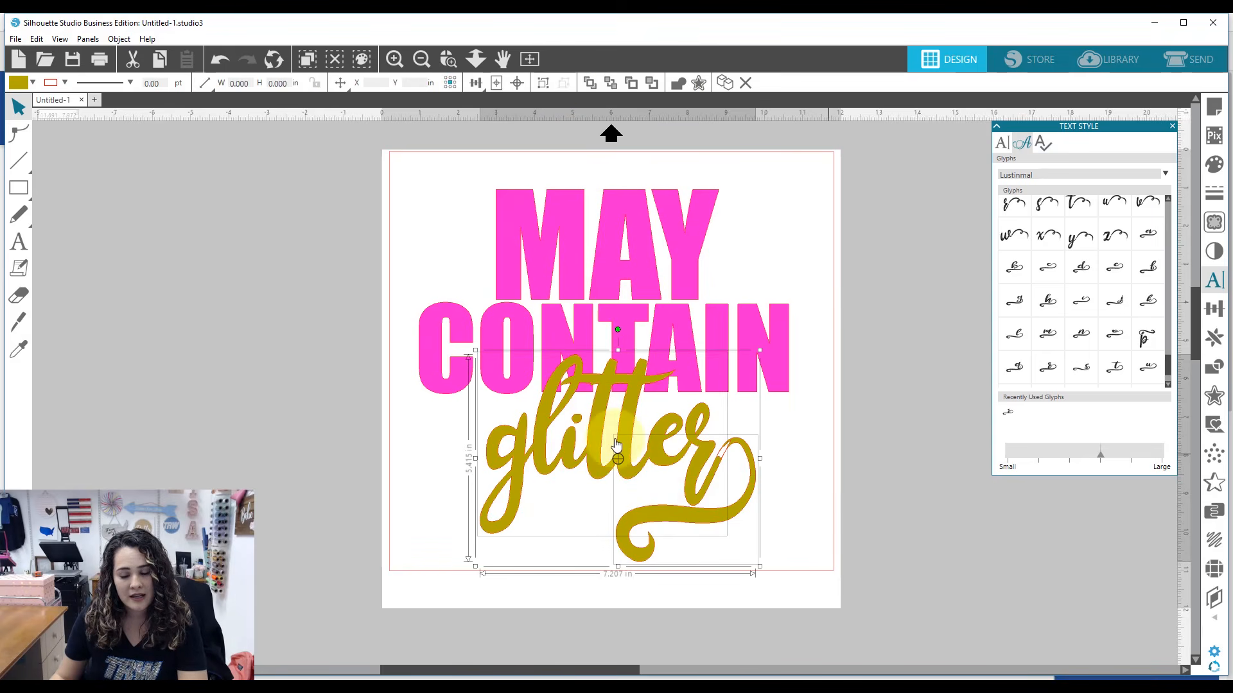
Try moving the detached swash away from the final r, and undo the move
left_click_drag(748, 454, 780, 461)
left_click(746, 434)
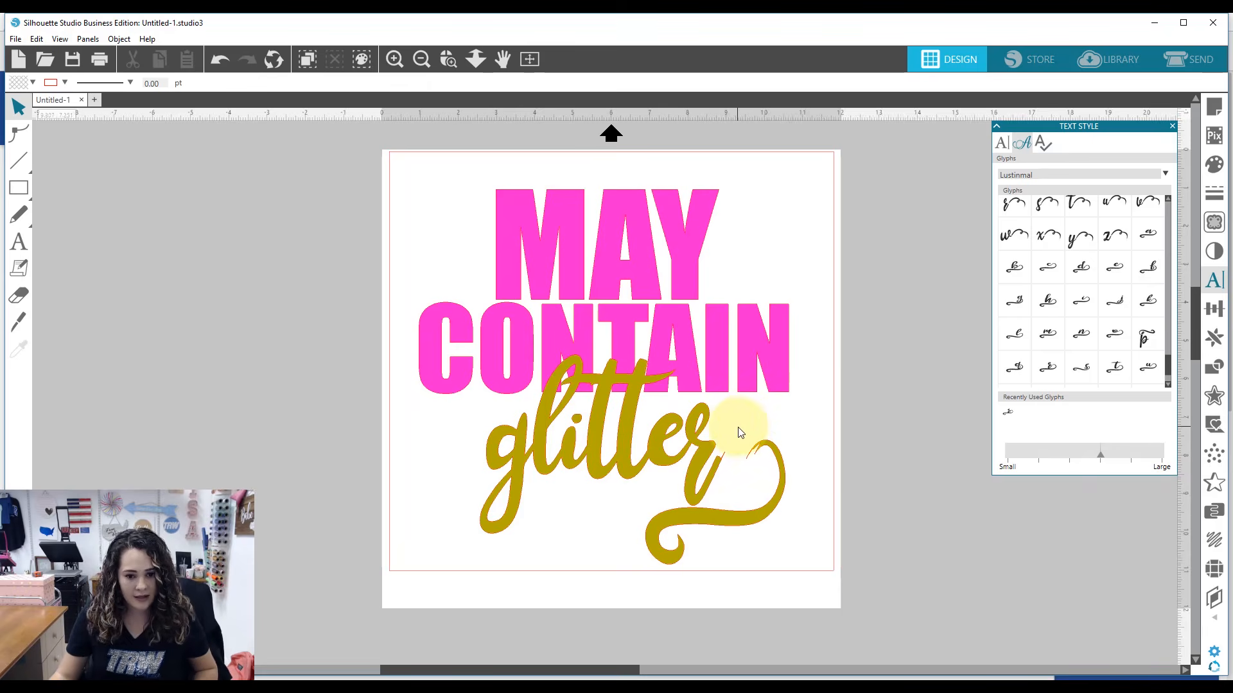
key("ctrl+z")
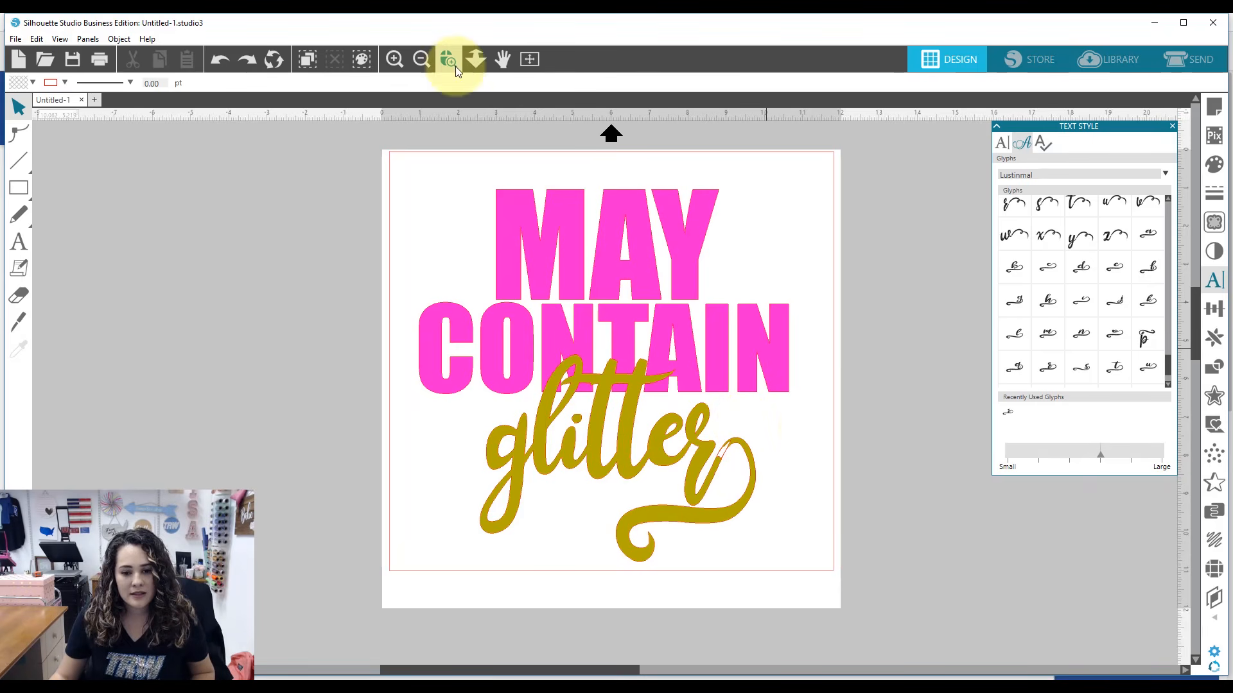
Shift the detached swash slightly left and down so its tip overlaps the end stroke of the r
left_click(448, 59)
left_click_drag(706, 418, 776, 523)
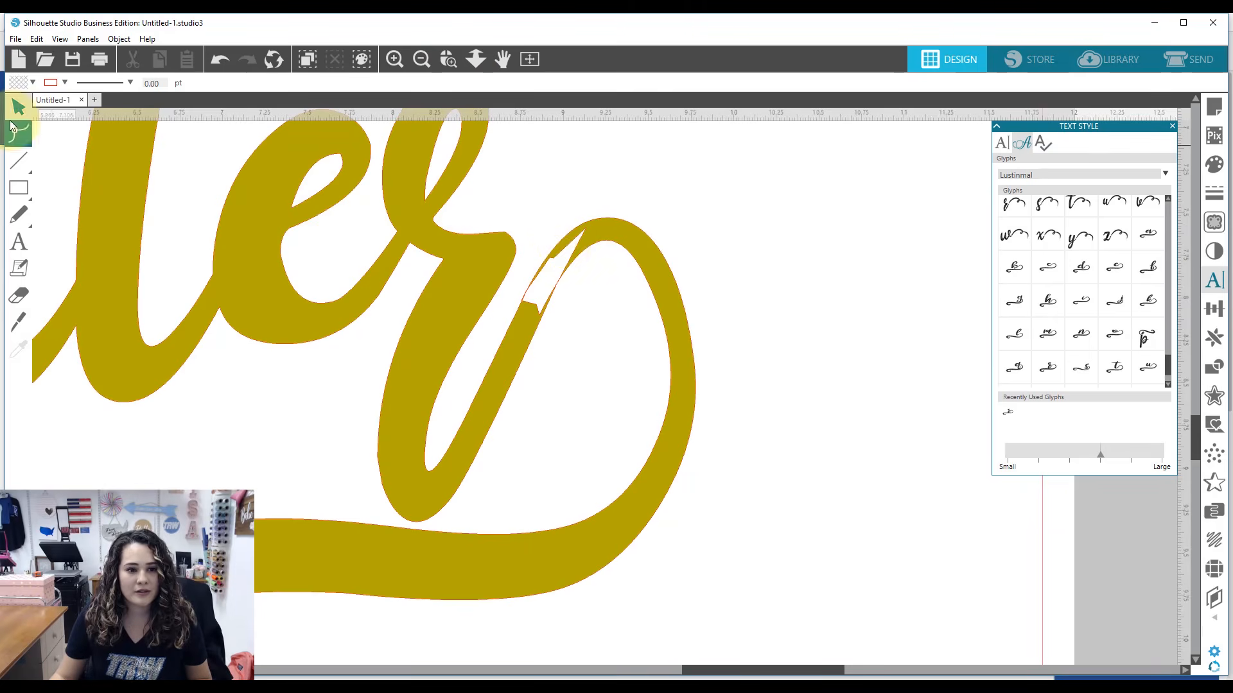
left_click(623, 240)
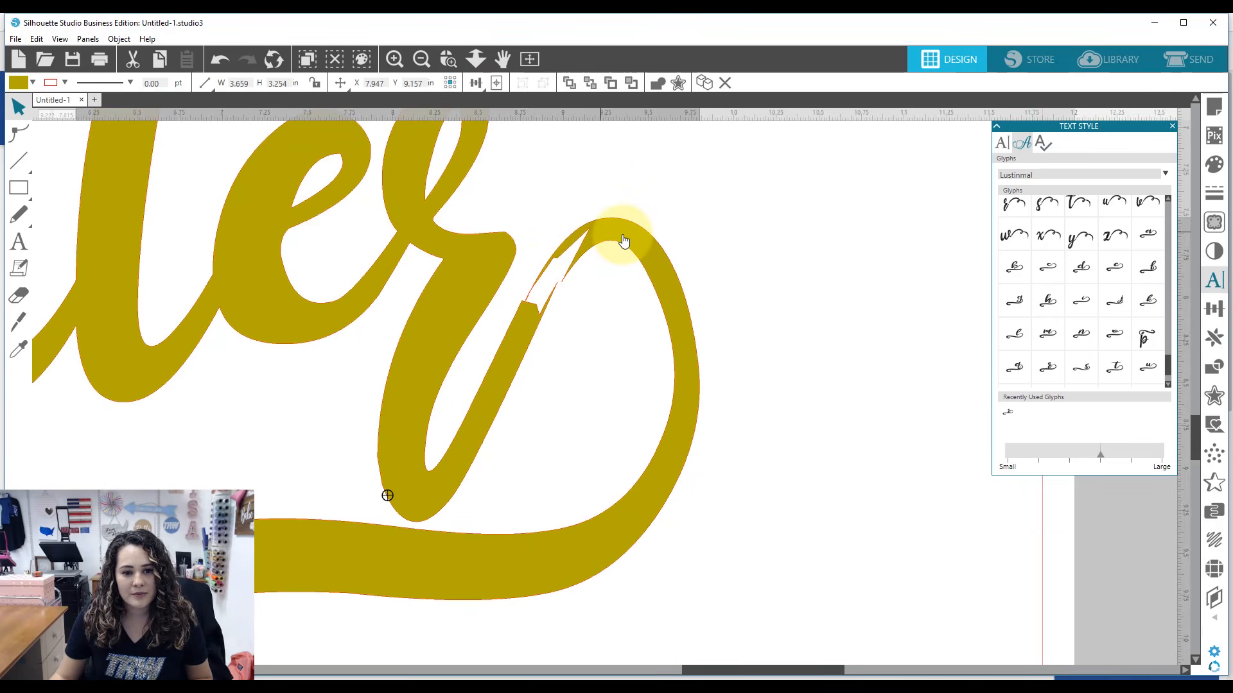
left_click_drag(624, 240, 630, 242)
key("ctrl+z")
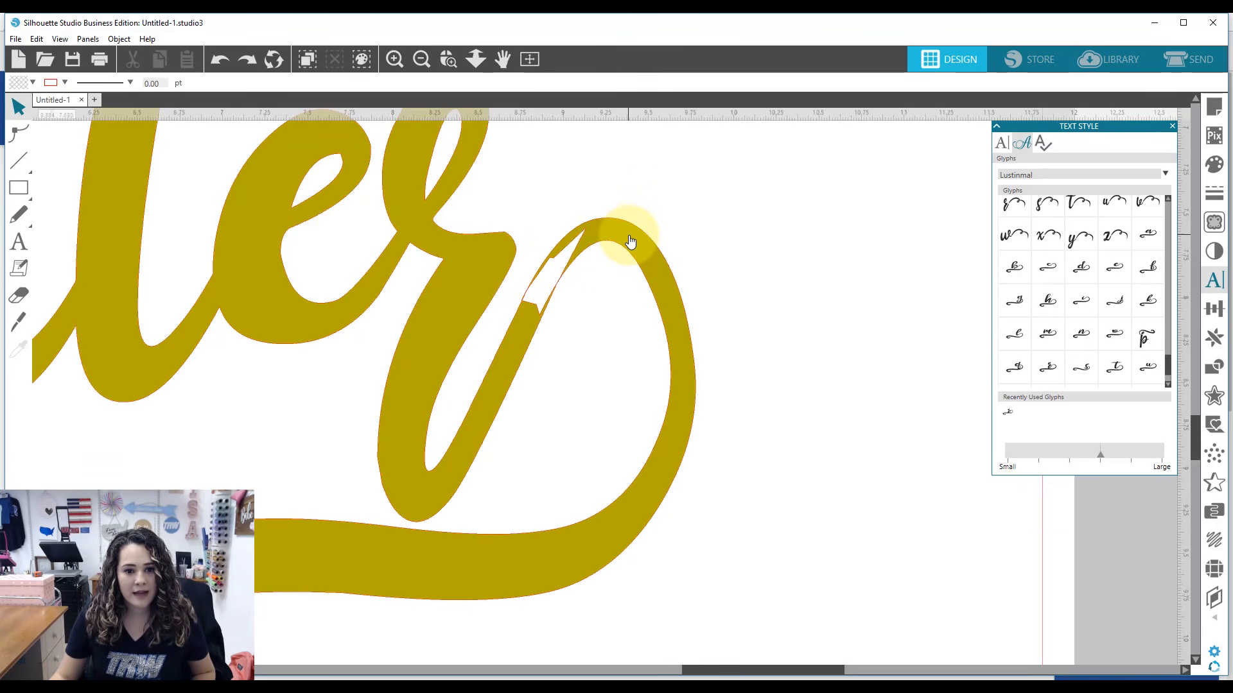
left_click(624, 240)
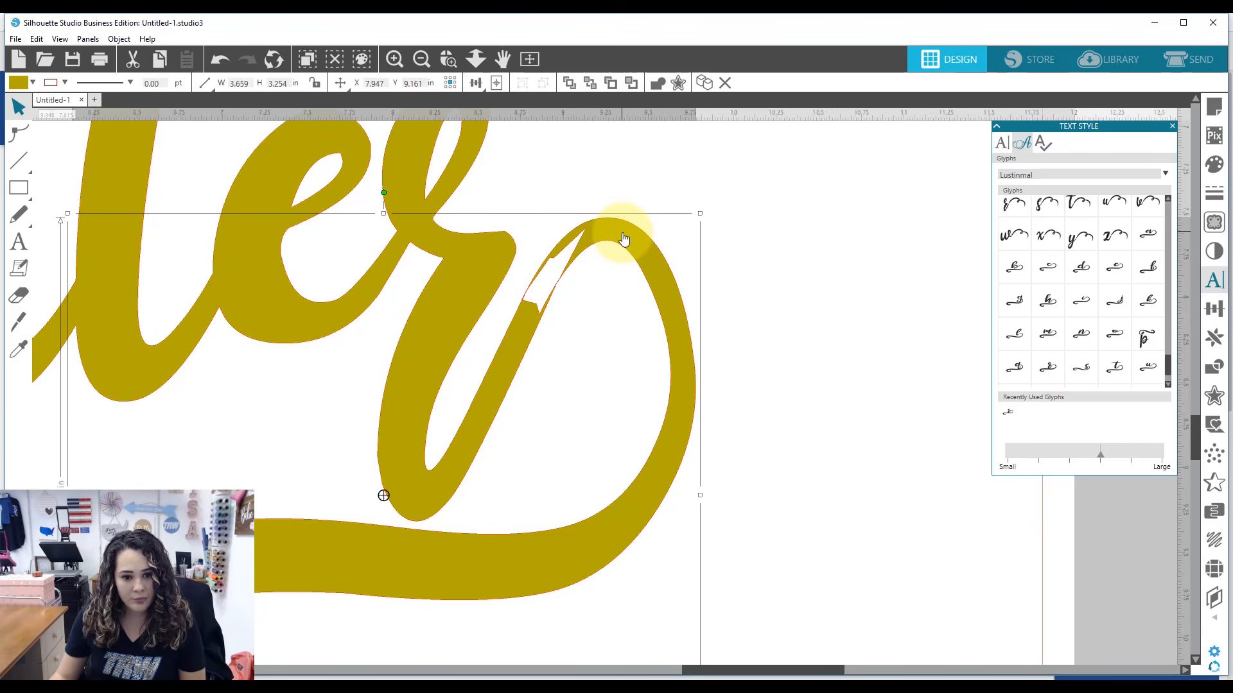
key("Down")
key("Down")
key("Down")
key("Right")
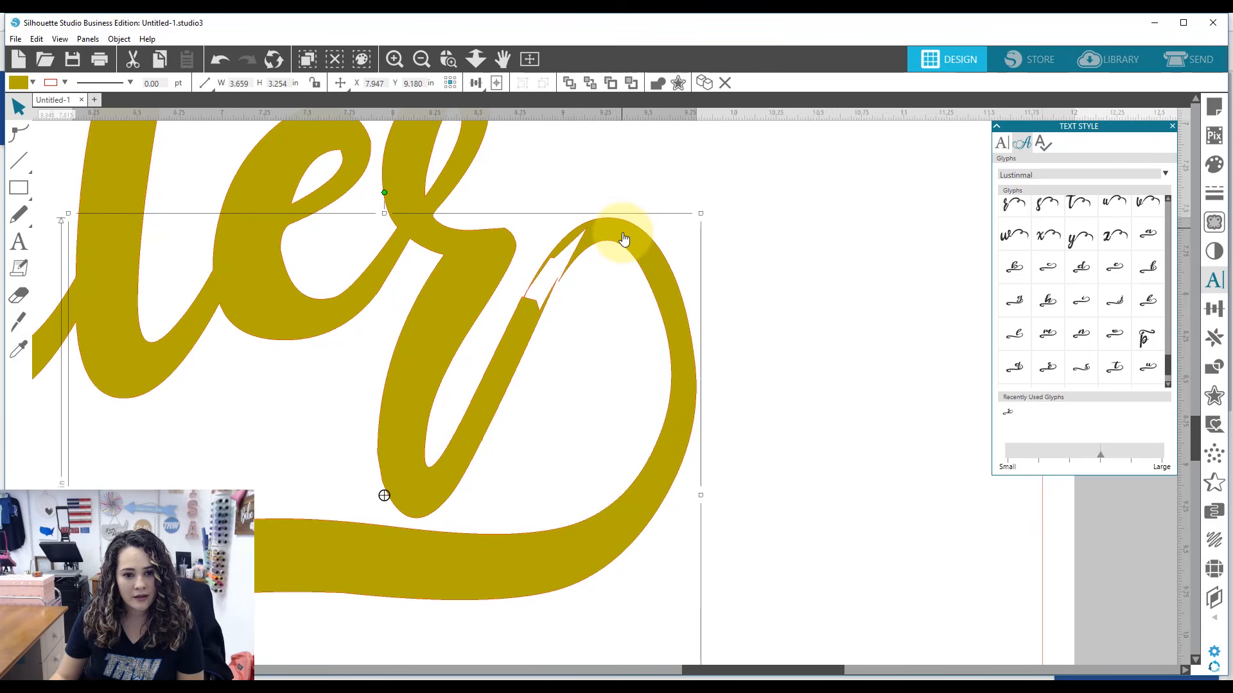
key("Left")
key("Left")
key("Left")
key("Left")
key("Left")
key("Left")
key("Left")
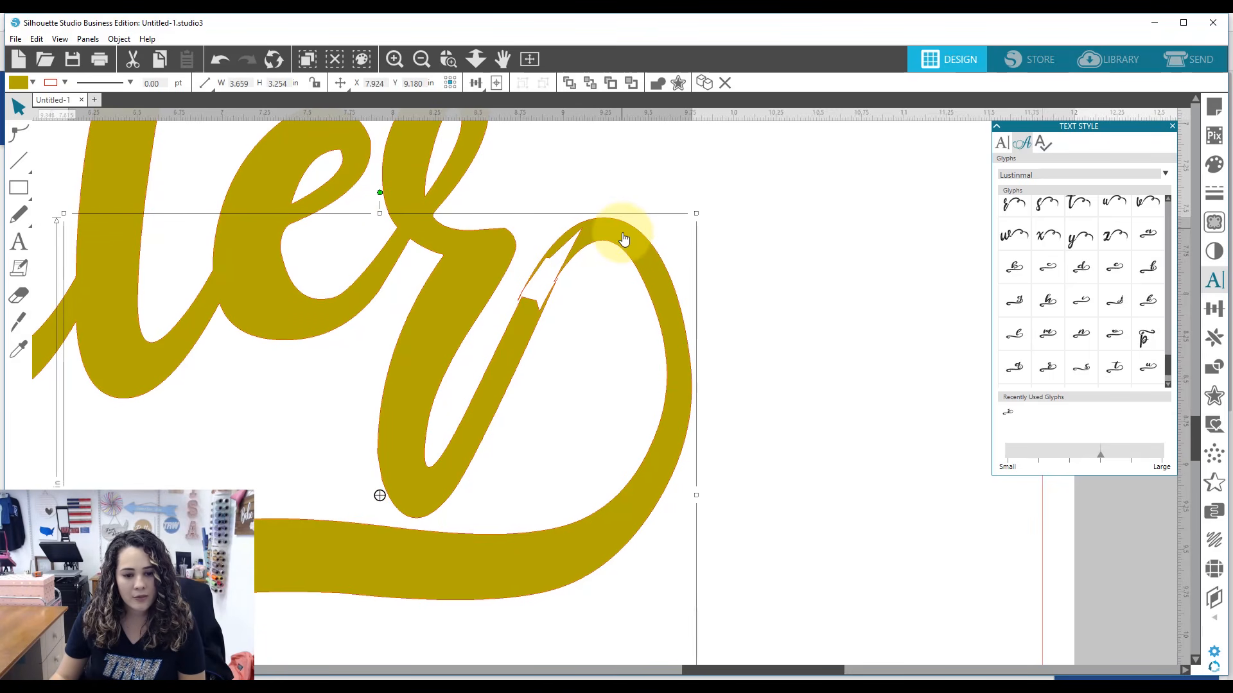
left_click_drag(626, 243, 617, 250)
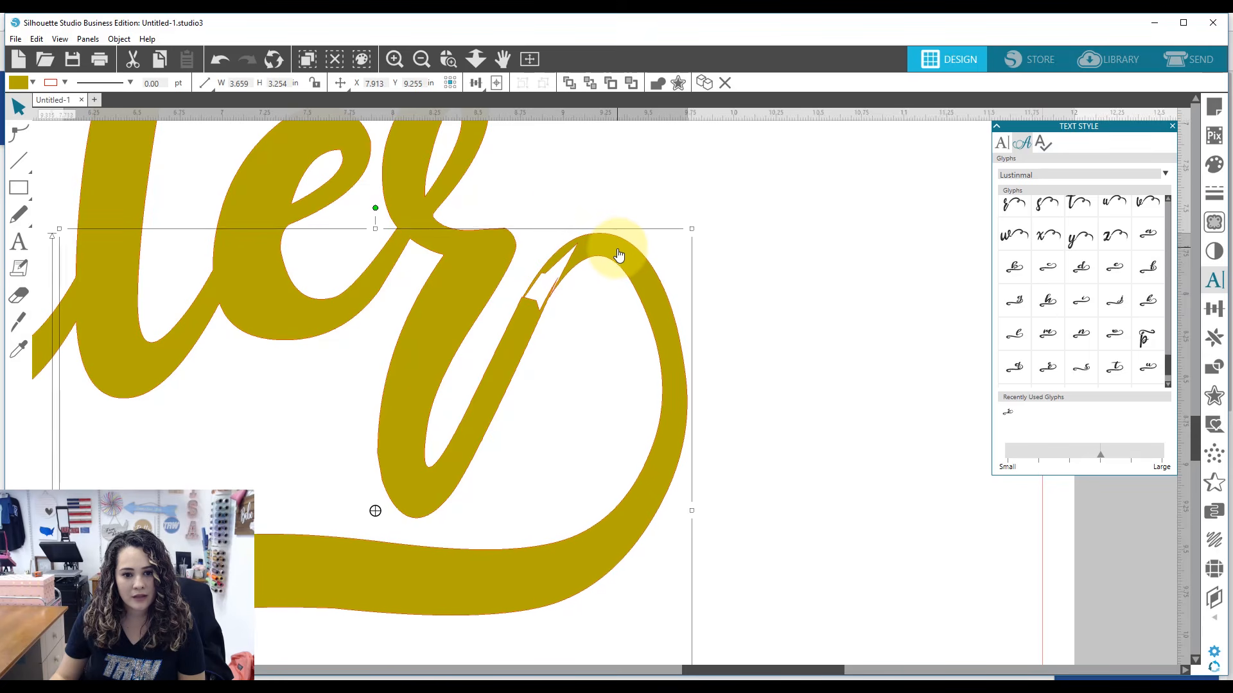
Select the swash together with the rest of glitter, weld them into one shape and deselect it
left_click(569, 185)
left_click(573, 341)
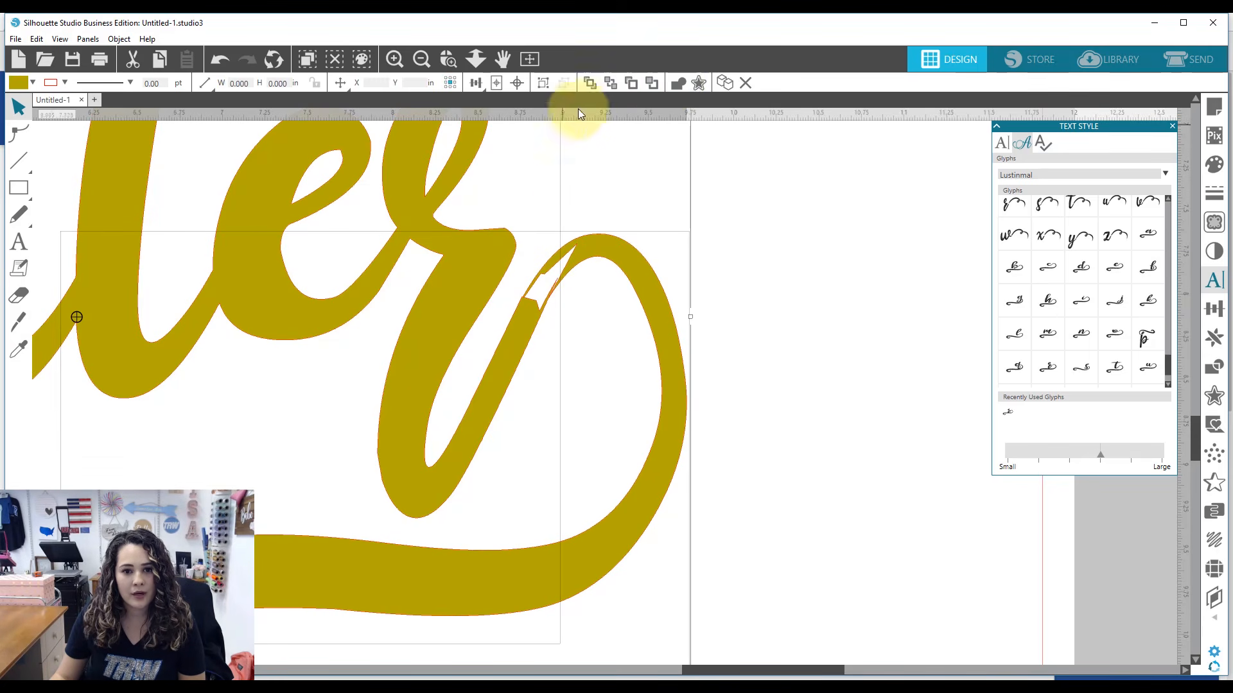
left_click(675, 80)
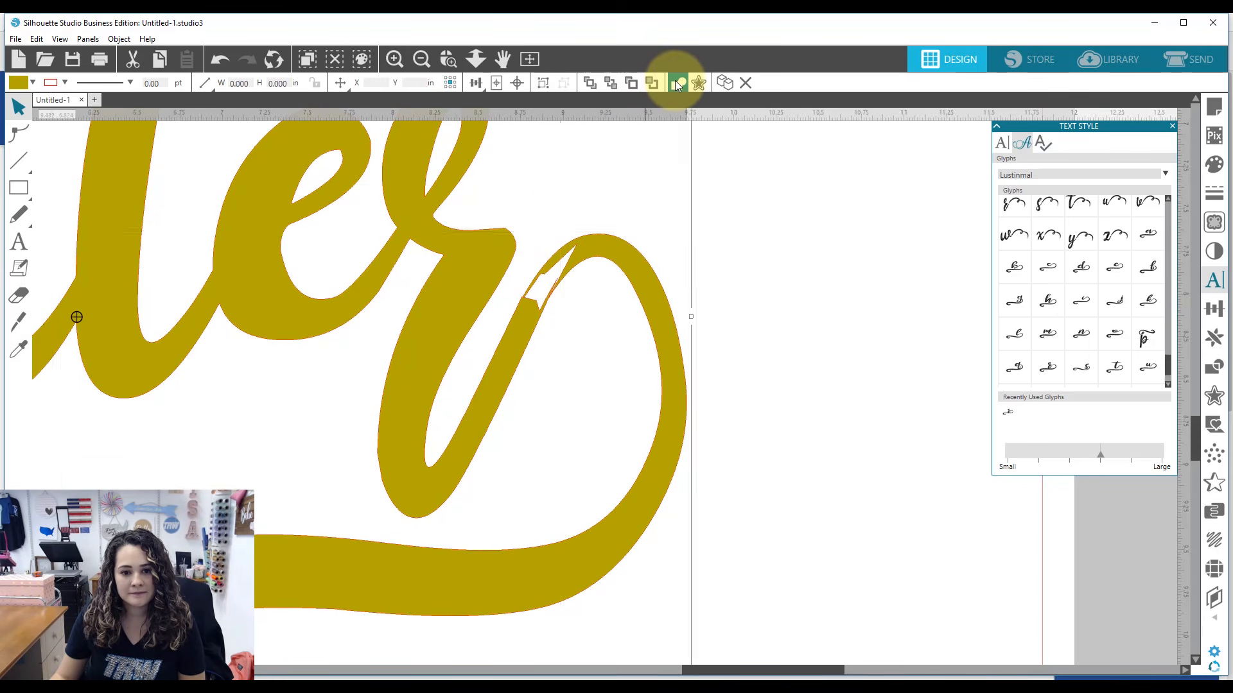
left_click(779, 308)
Edit the points of glitter and delete the jagged corner points along the r side of the gap where the swash joins
left_click(448, 60)
left_click_drag(454, 203, 668, 376)
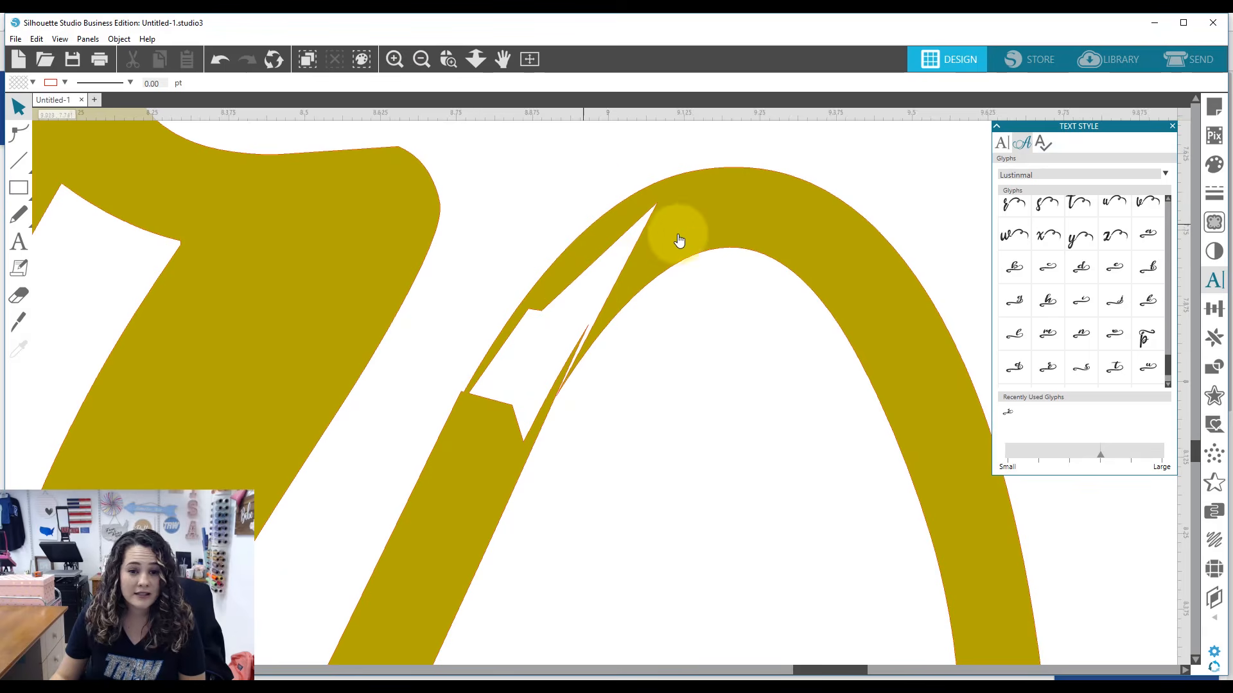
left_click(692, 238)
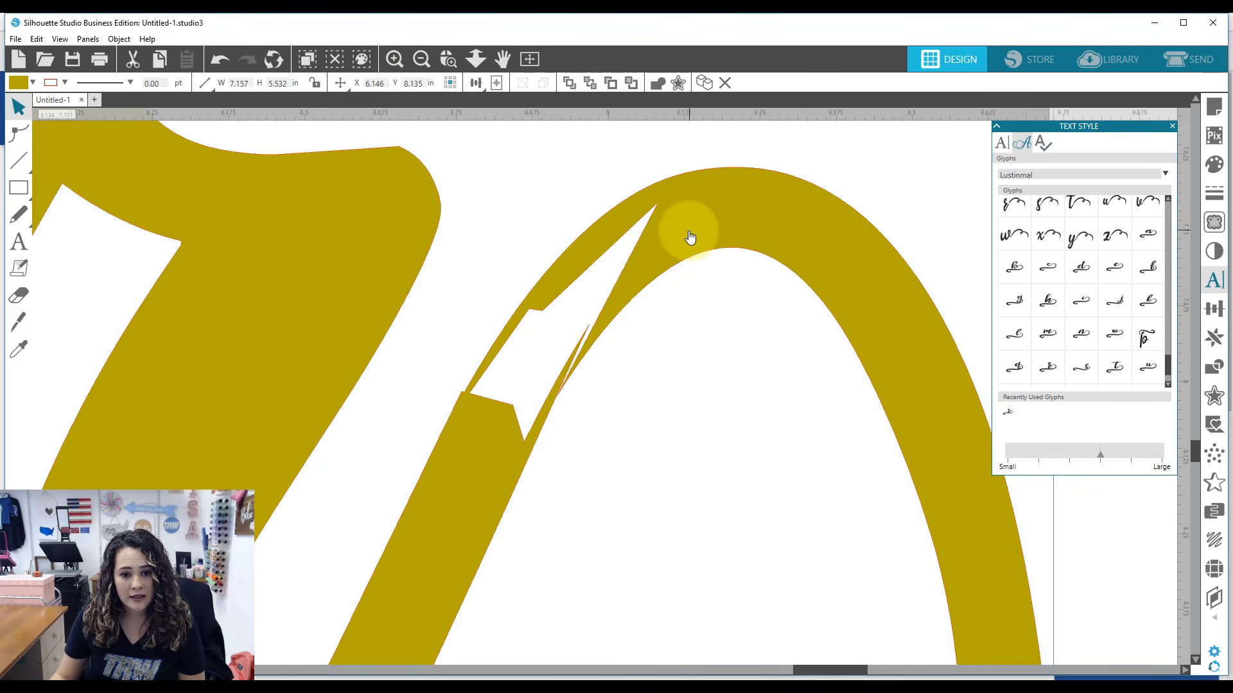
double_click(638, 267)
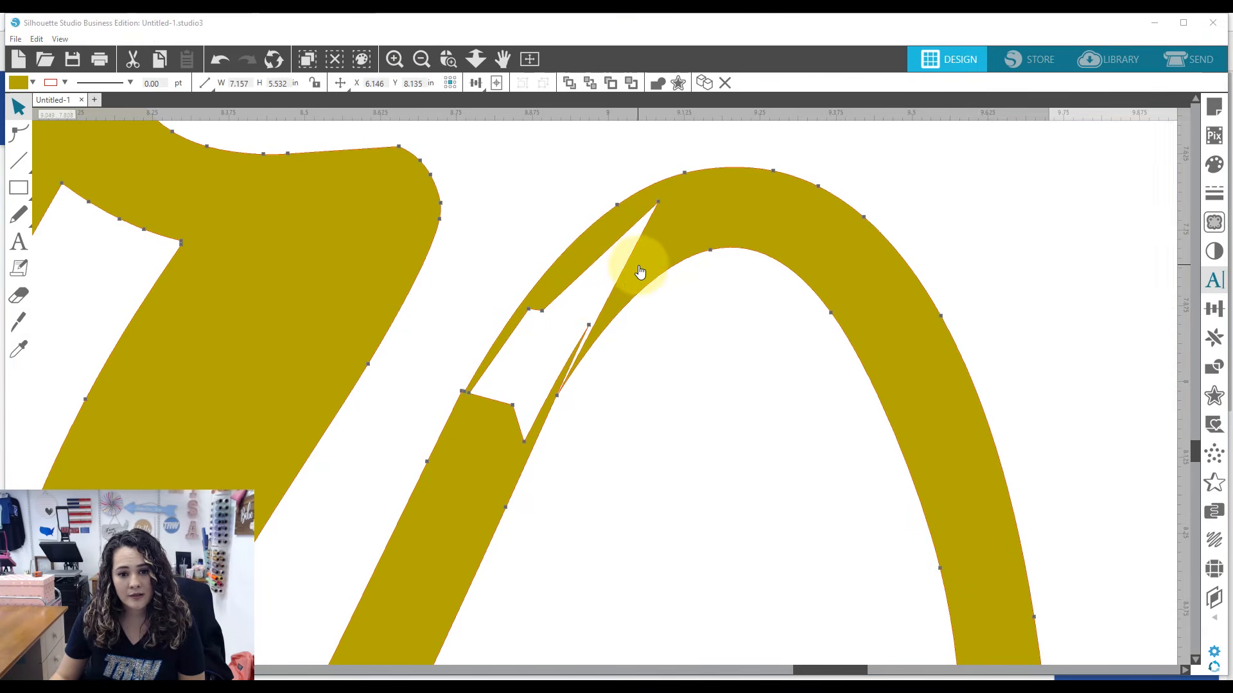
left_click(473, 398)
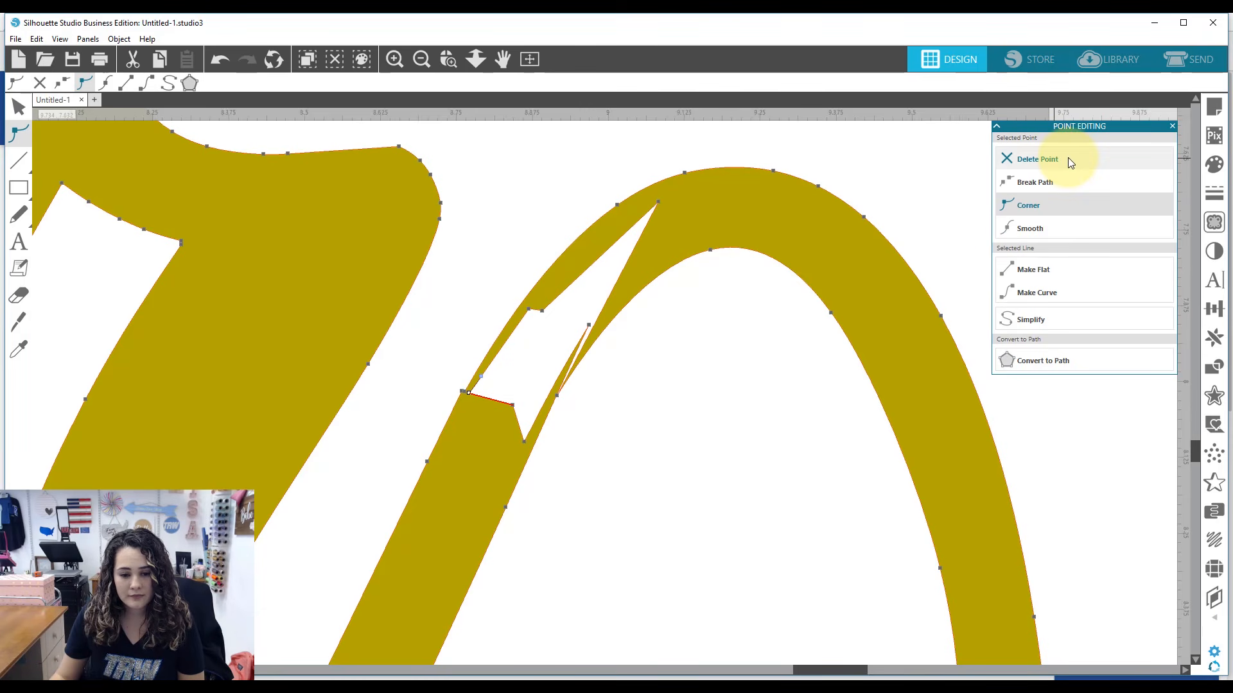
left_click(1069, 158)
left_click(1069, 159)
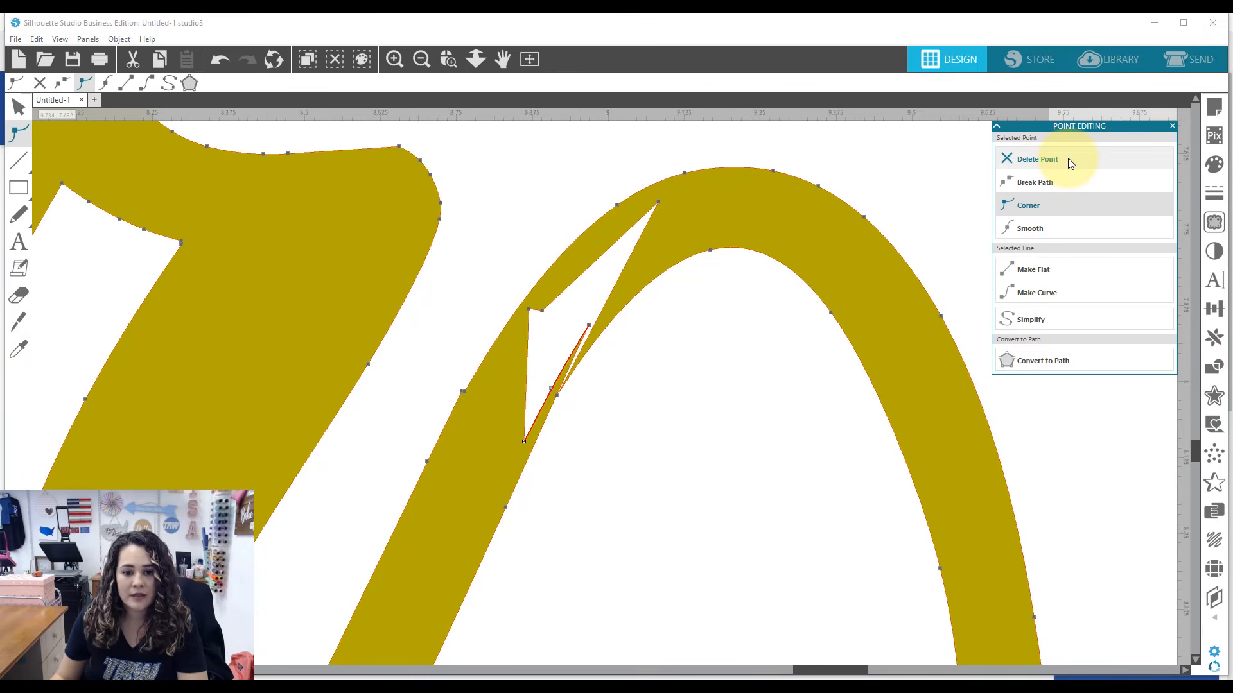
left_click(1068, 158)
left_click(1068, 158)
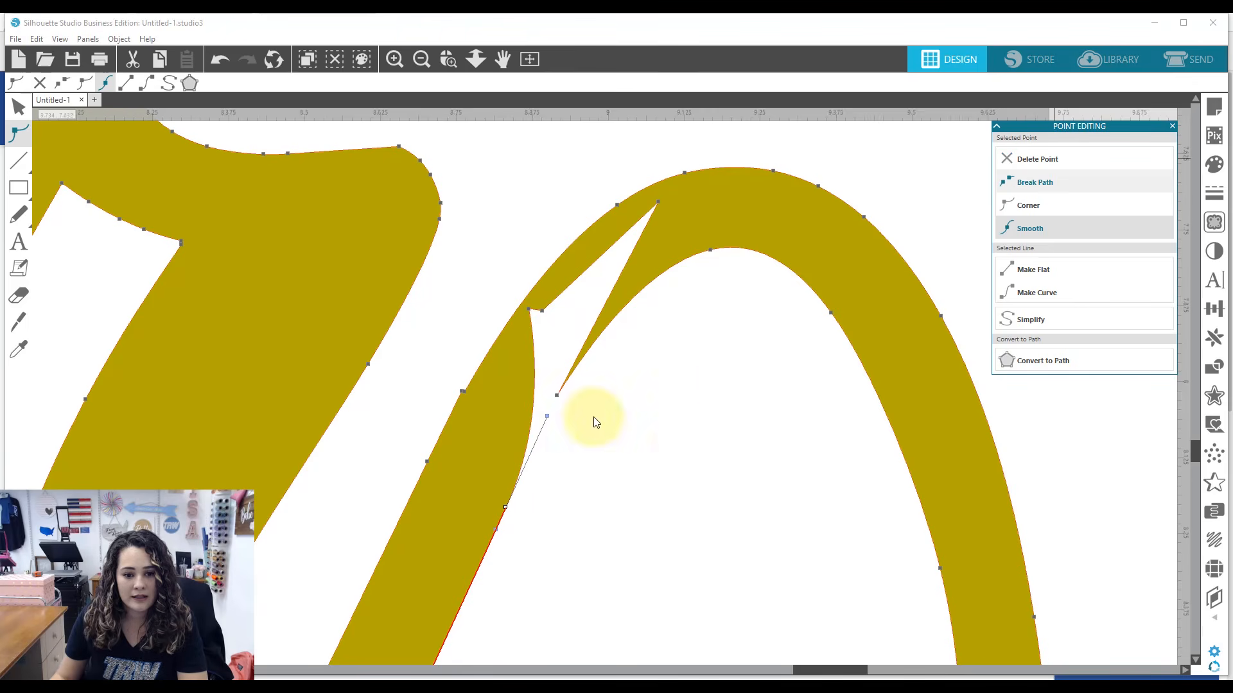
Delete the remaining stray points in the gap between the r and the swash, then finish point editing
left_click(533, 312)
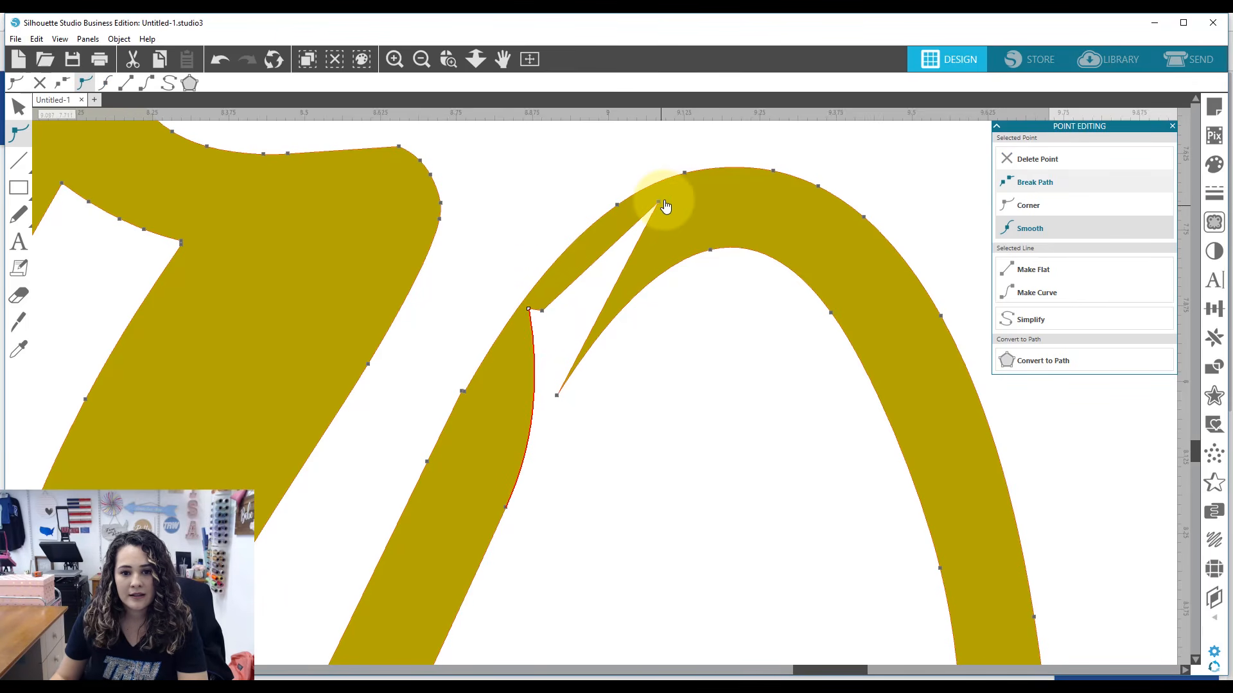
left_click(1053, 167)
left_click(1053, 166)
left_click(1053, 166)
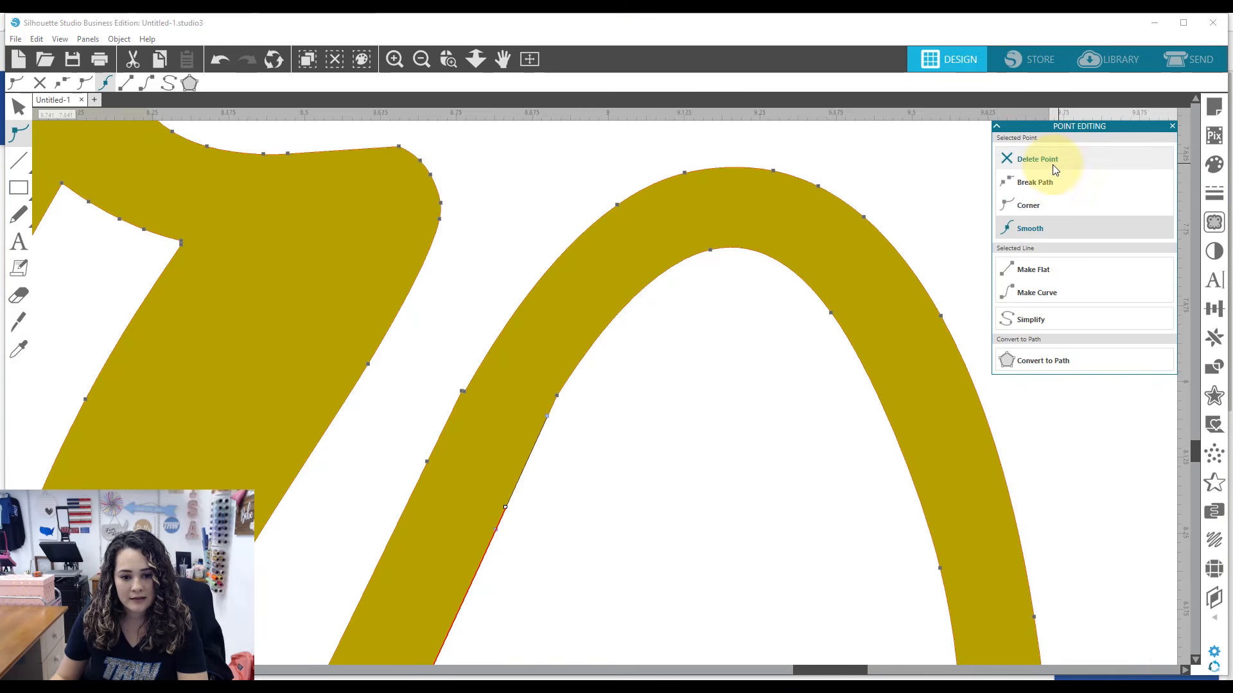
left_click(467, 395)
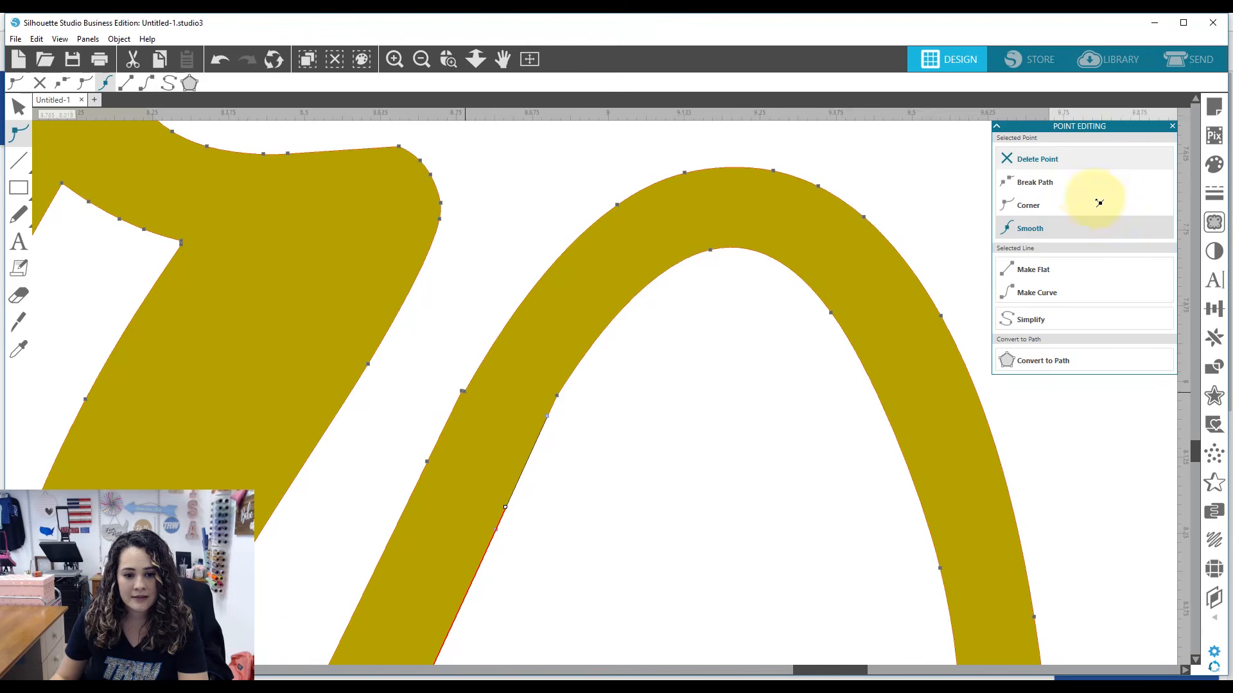
left_click(1027, 165)
left_click(529, 59)
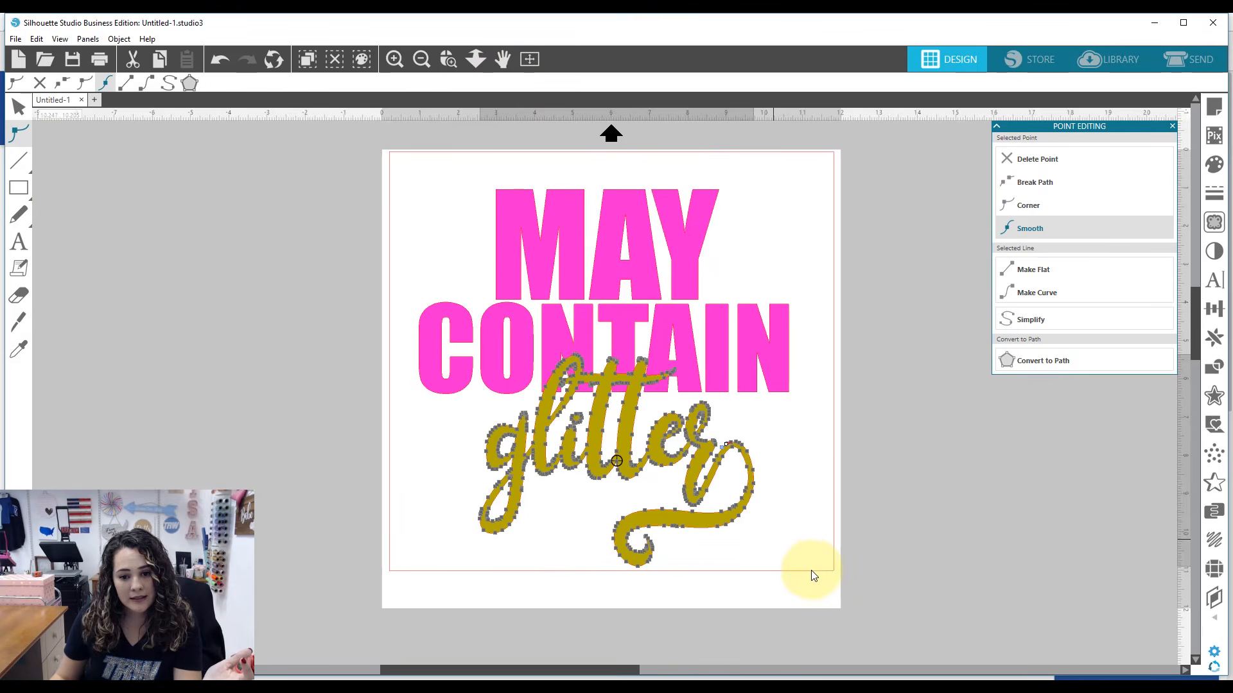
left_click(253, 248)
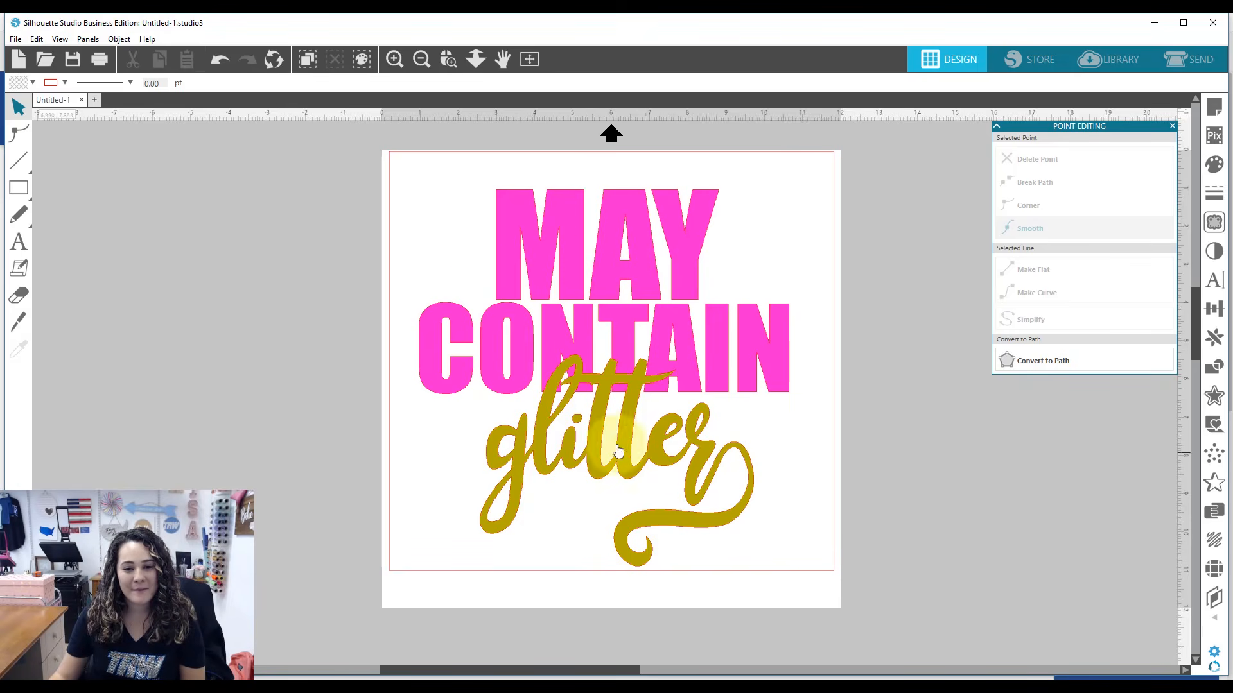
Nudge glitter slightly left and place a duplicate of the whole design beside the page on its left
left_click(625, 474)
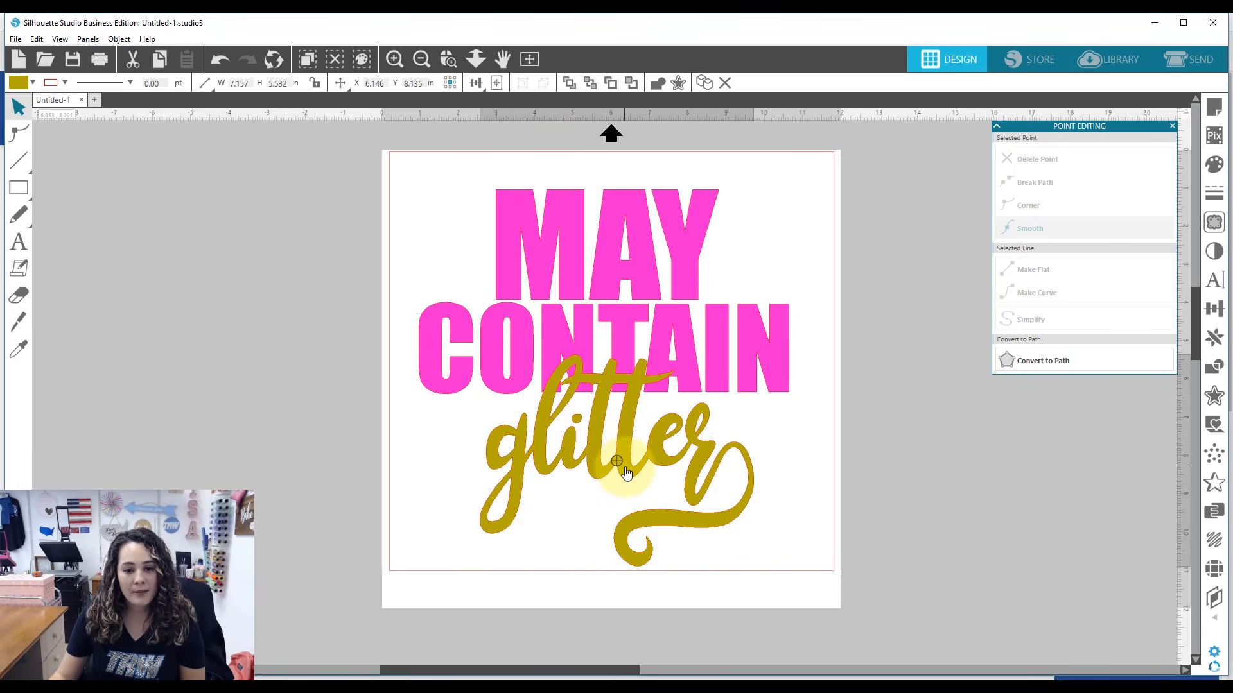
left_click(821, 482)
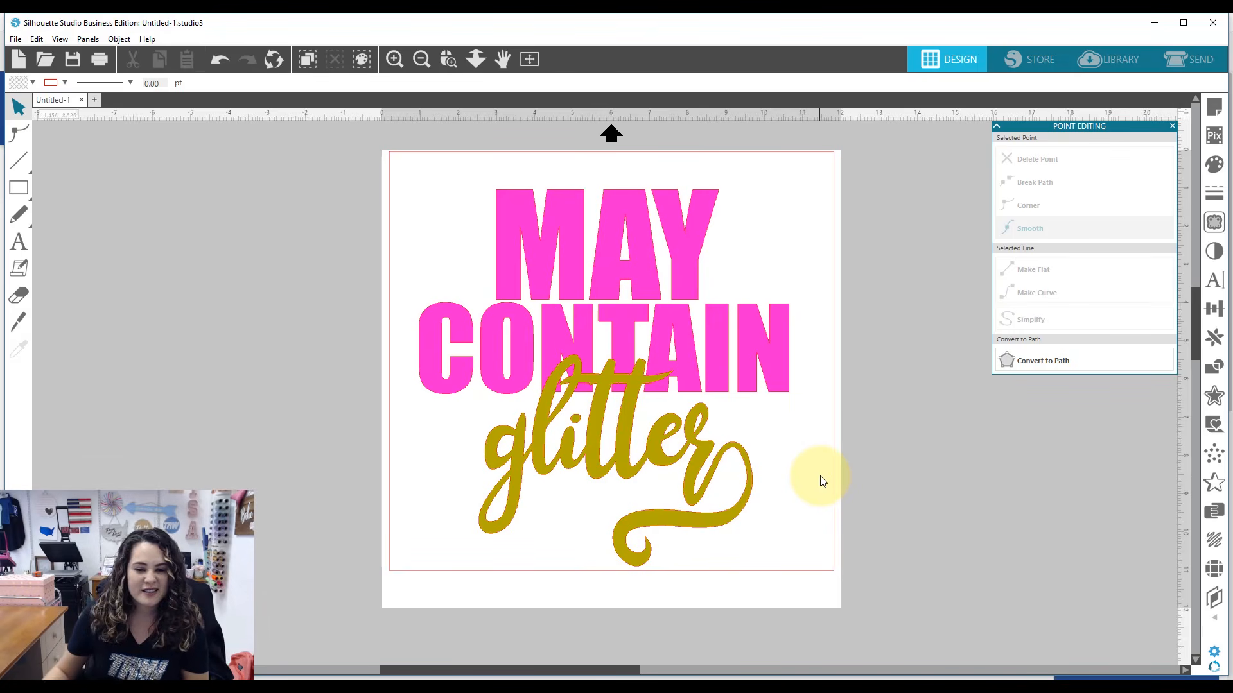
left_click_drag(431, 155, 687, 481)
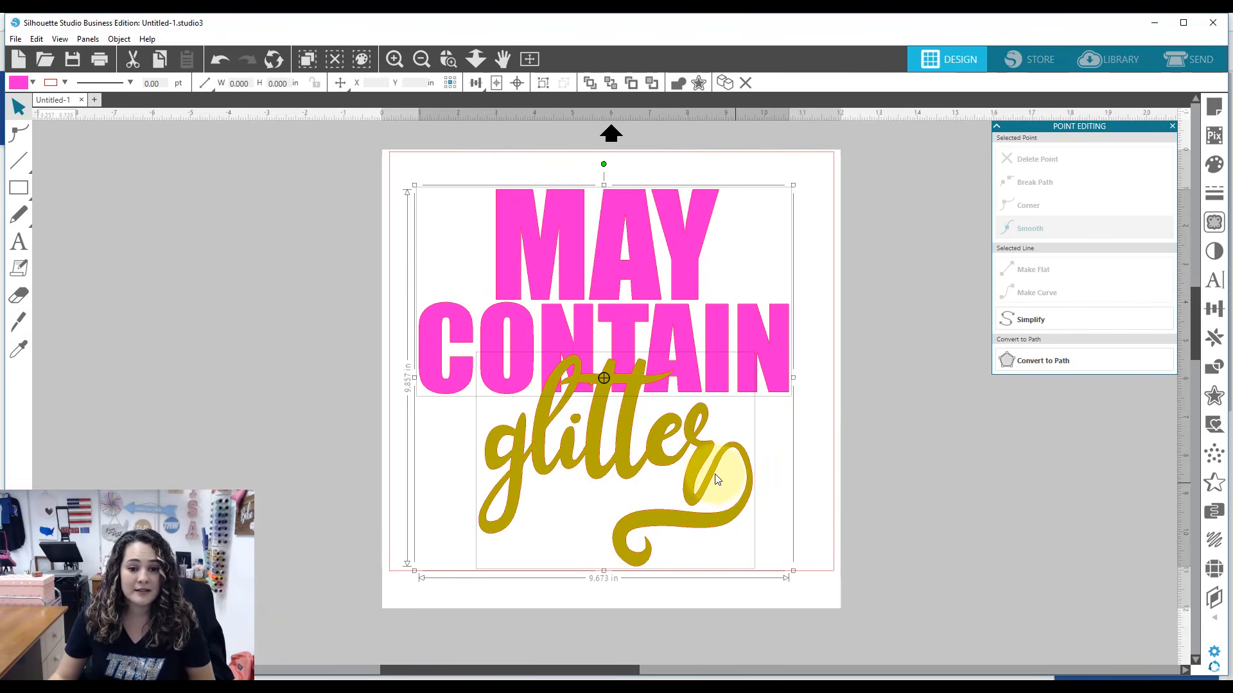
left_click_drag(682, 462, 242, 452)
left_click(790, 475)
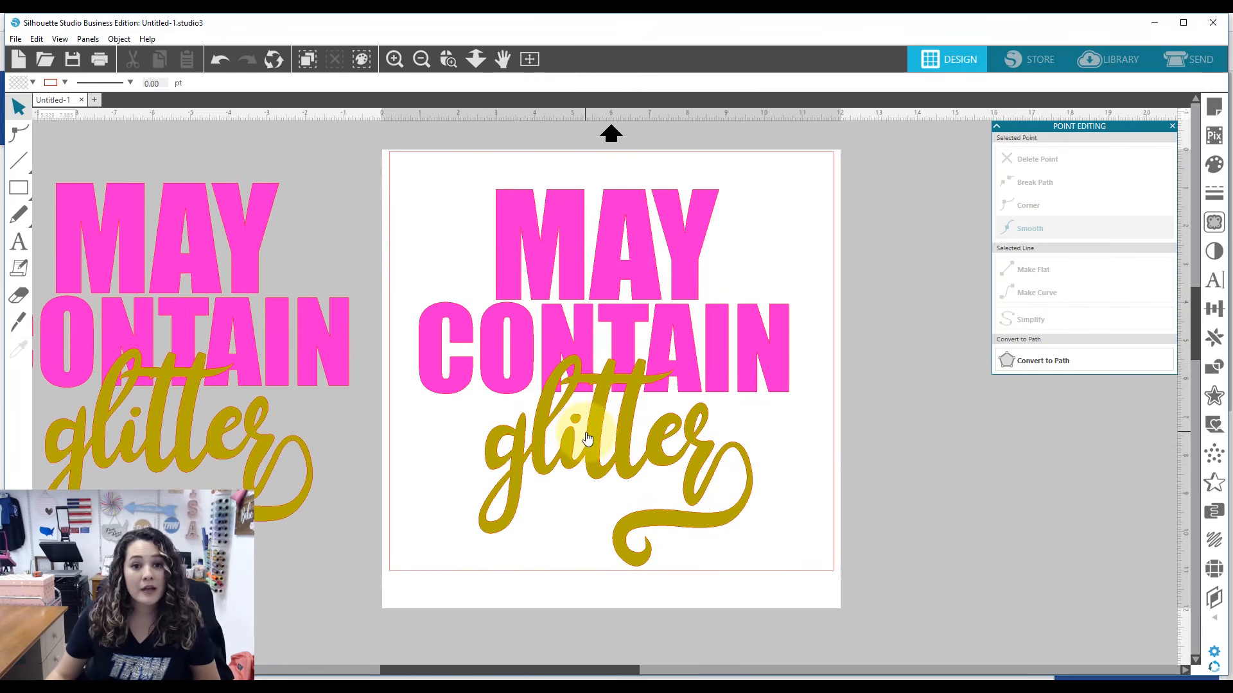
Create a 0.08 in rounded offset around glitter on the page and fill it with dark blue
left_click(635, 419)
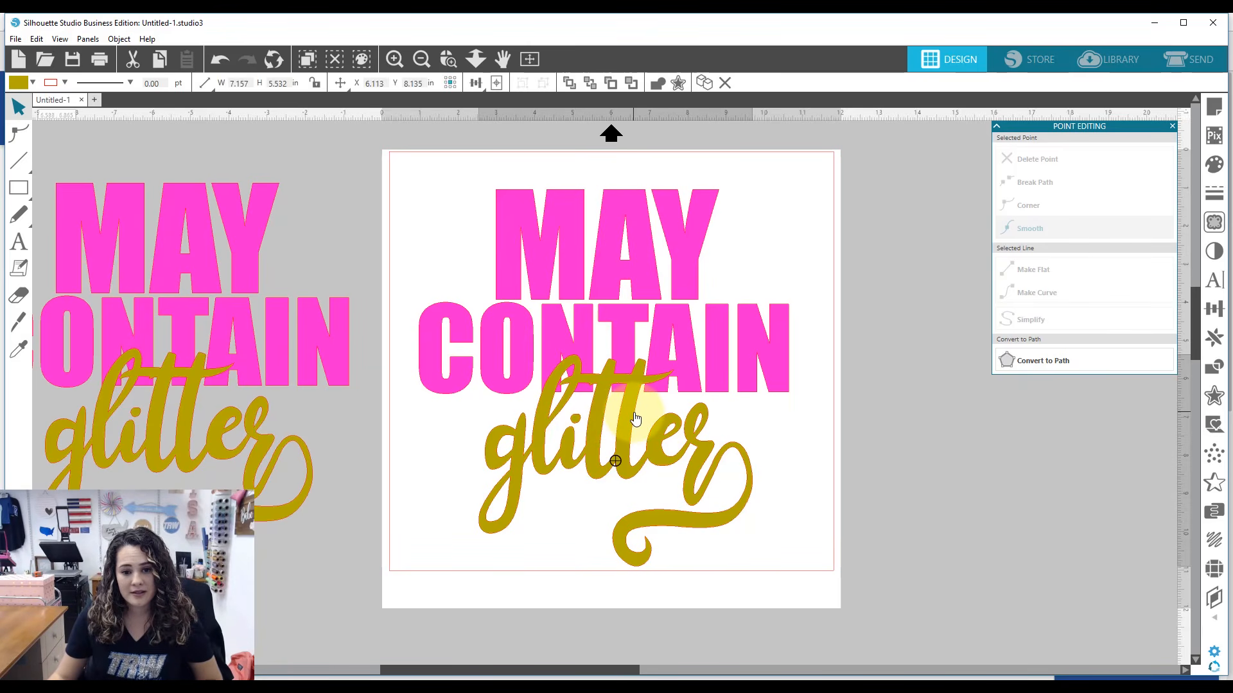
left_click(1213, 396)
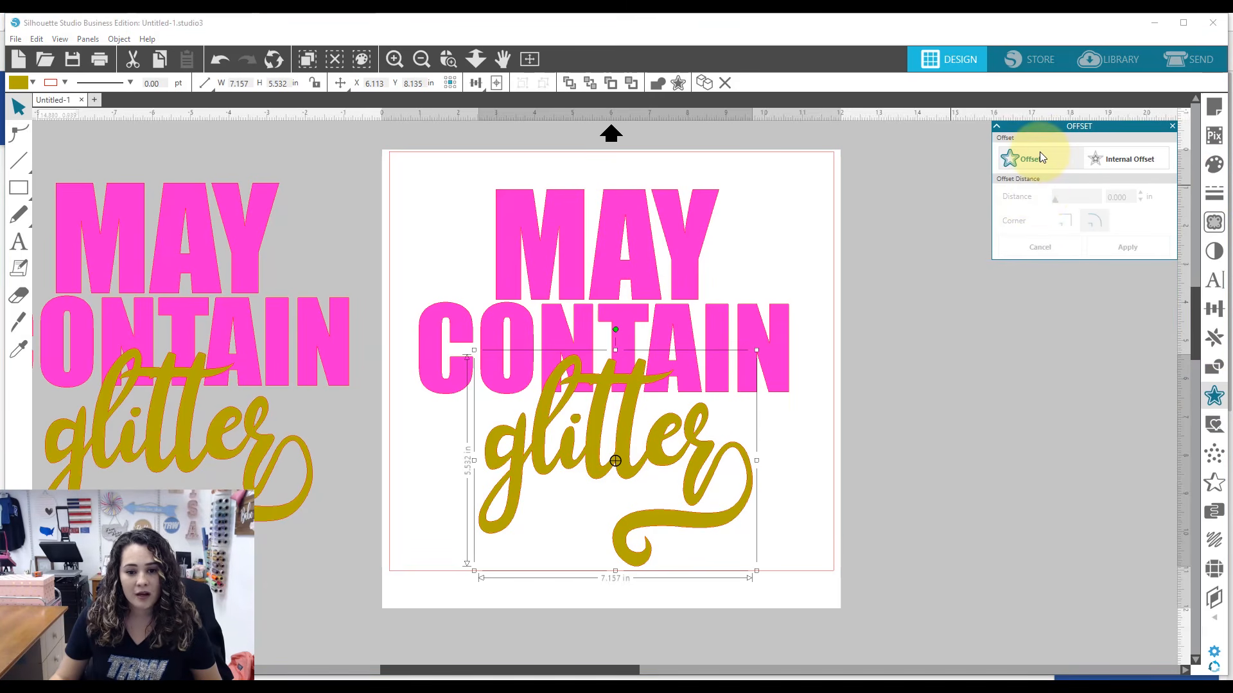
left_click(1040, 154)
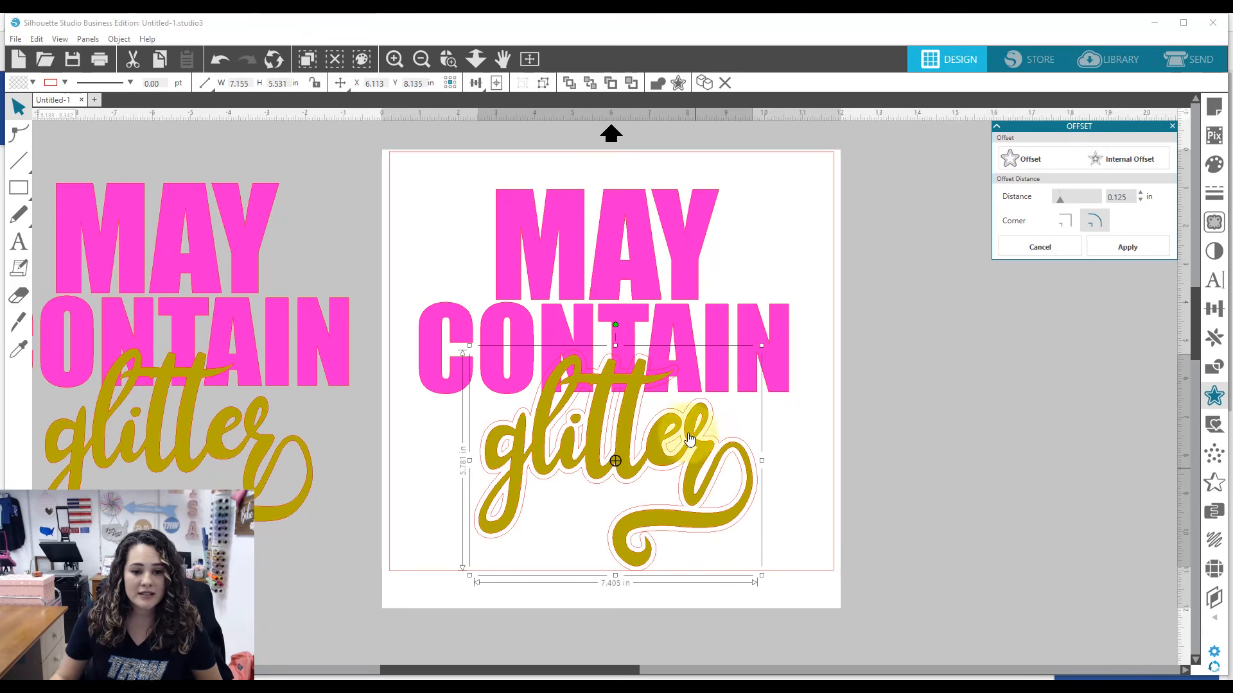
left_click_drag(1137, 203, 1079, 201)
type(".08")
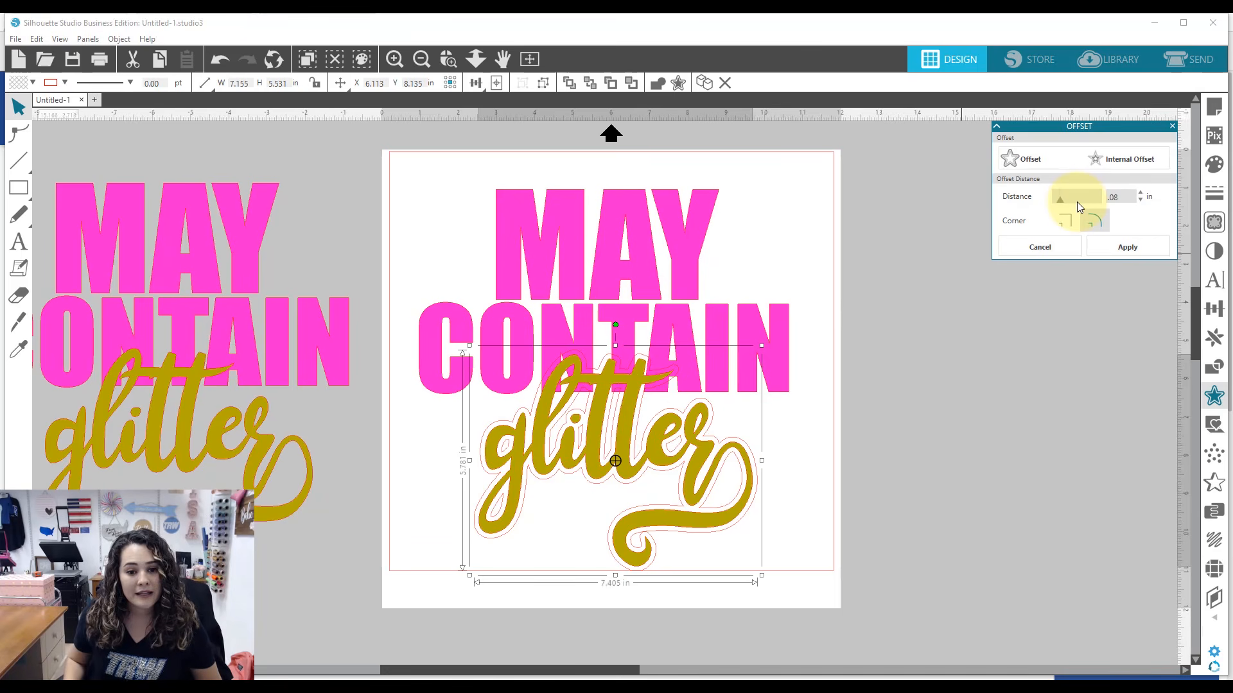
key("Return")
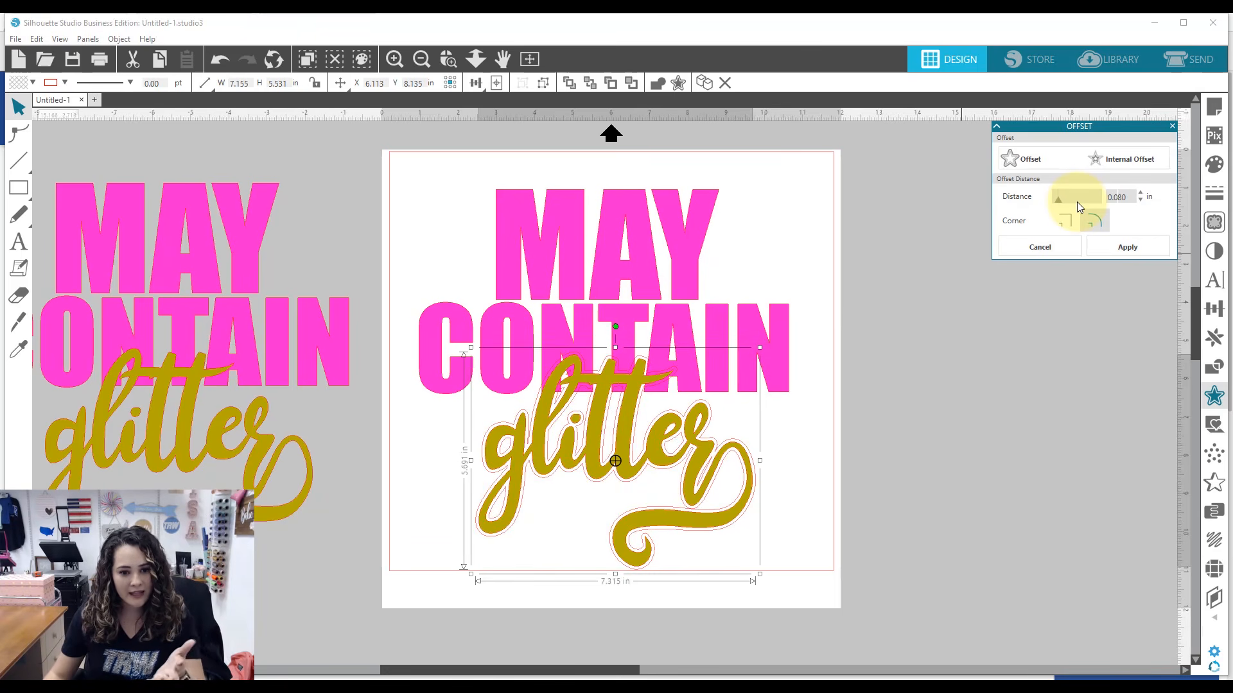
left_click(1108, 243)
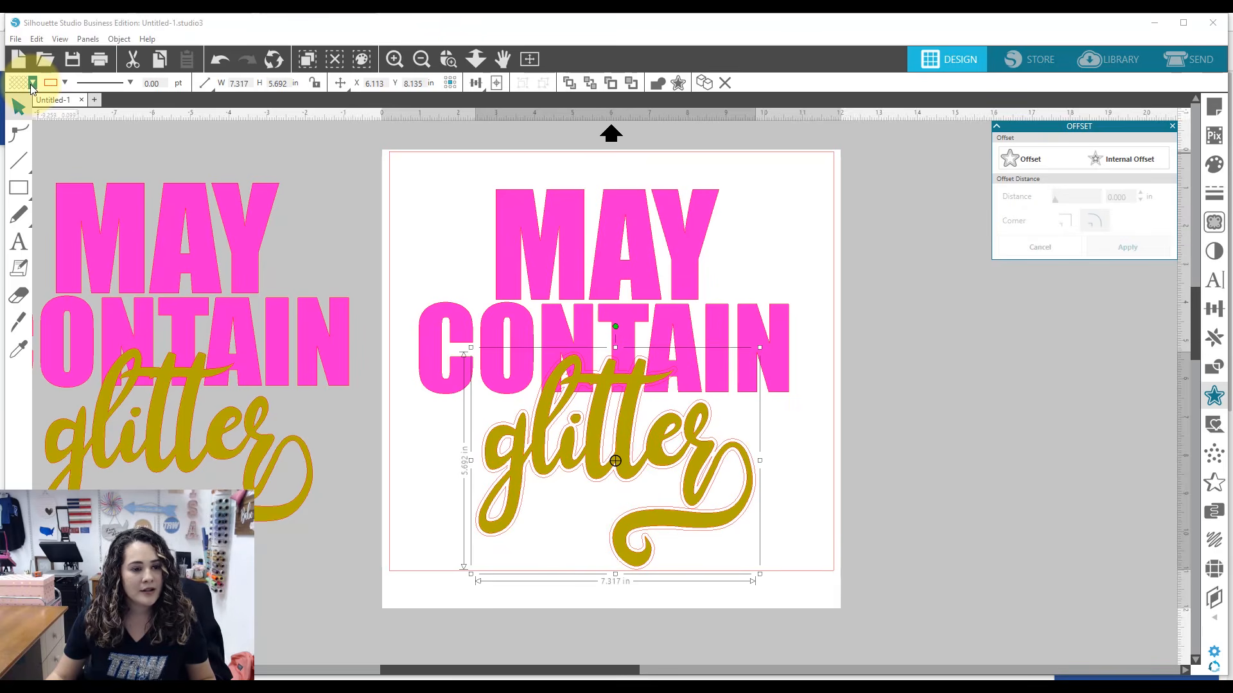
left_click(30, 83)
left_click(150, 130)
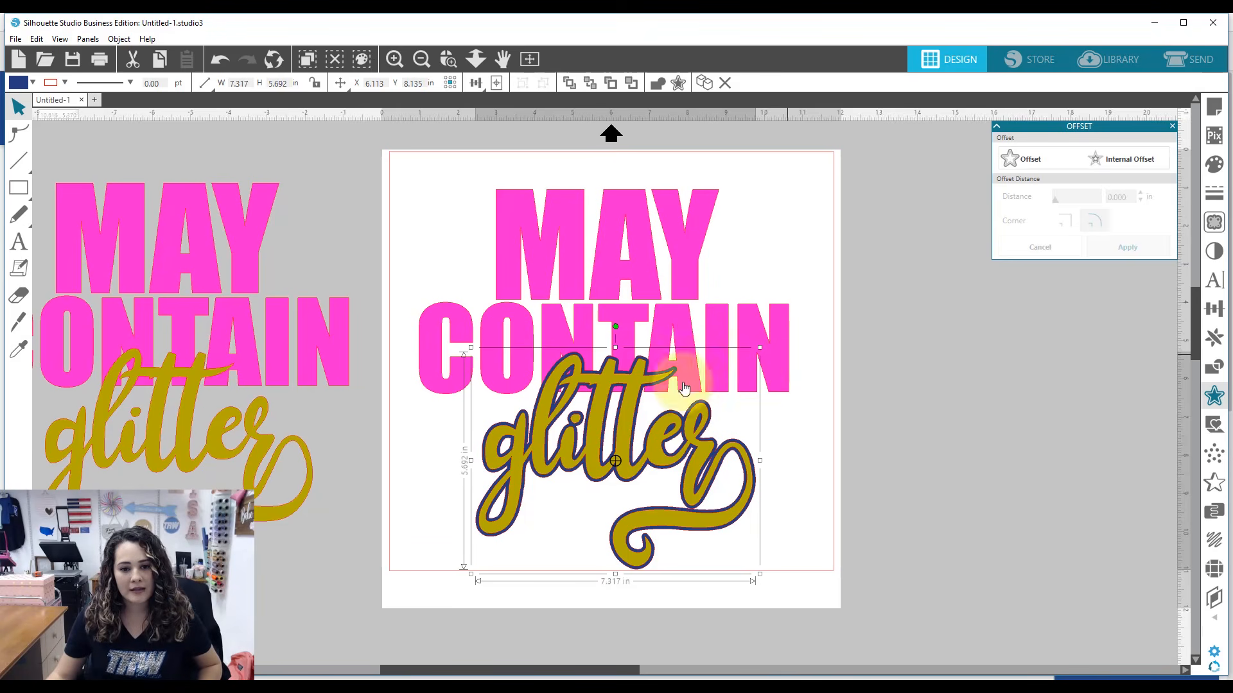
Subtract the blue offset from the pink MAY CONTAIN lettering and make the remaining lettering a compound path
left_click(568, 222, "shift")
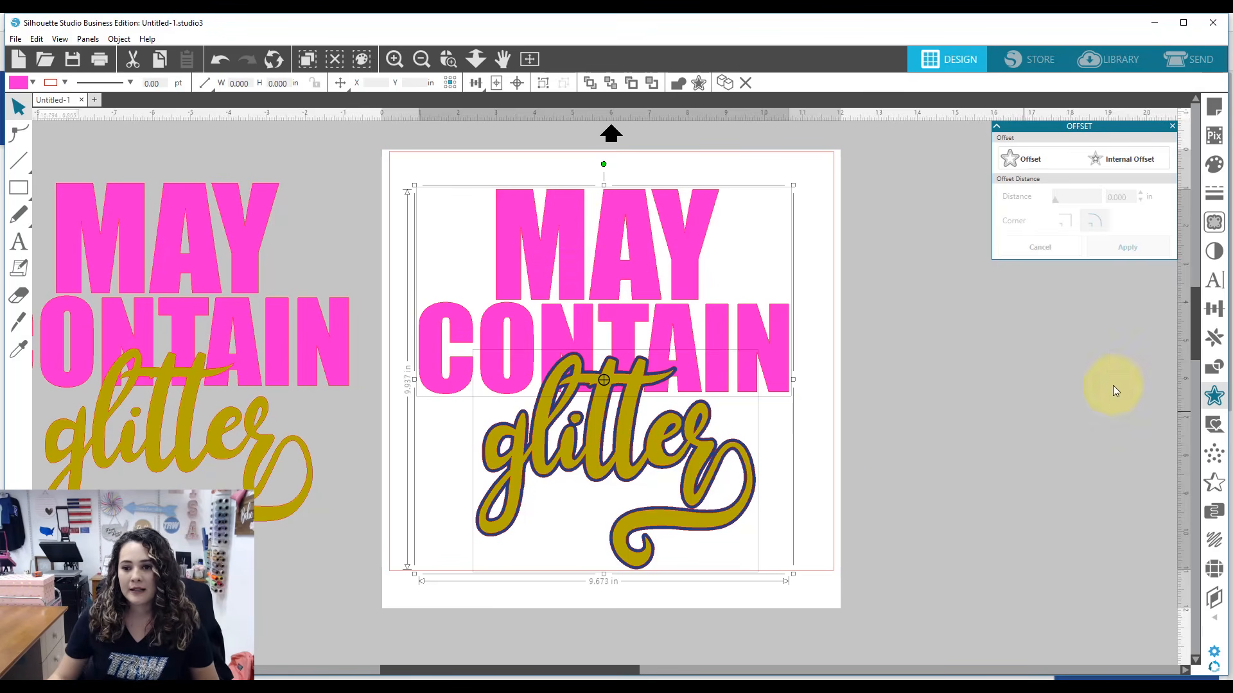
left_click(1214, 367)
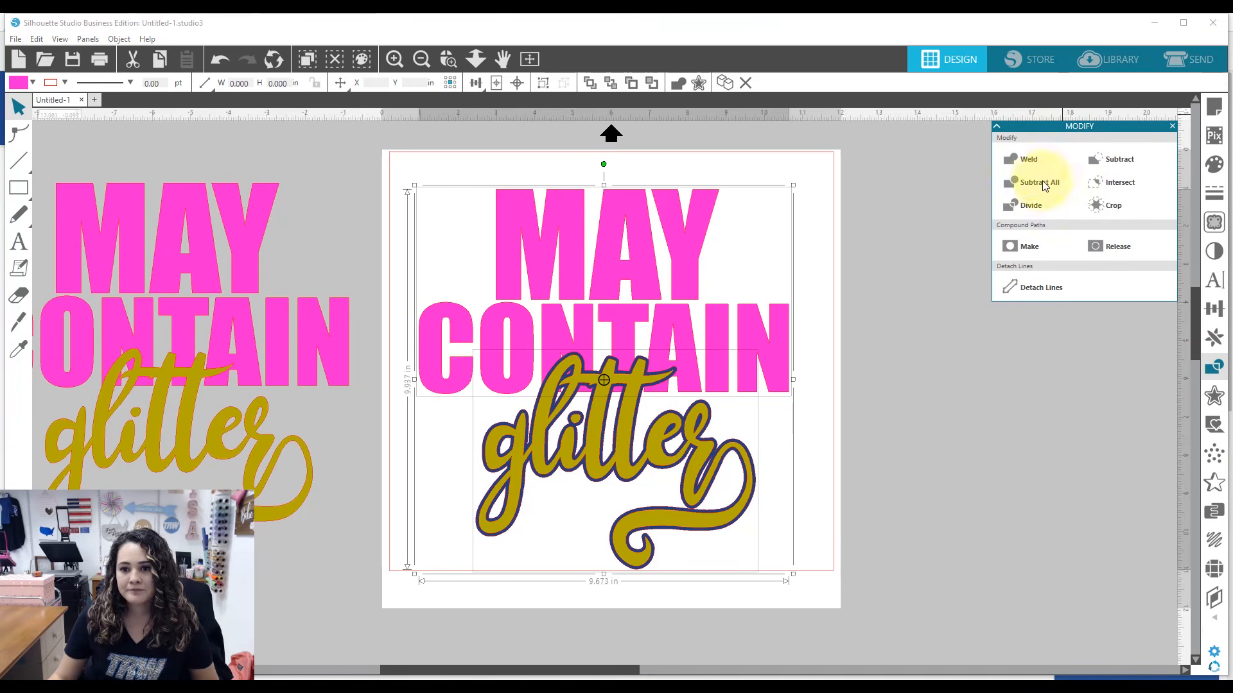
left_click(1112, 161)
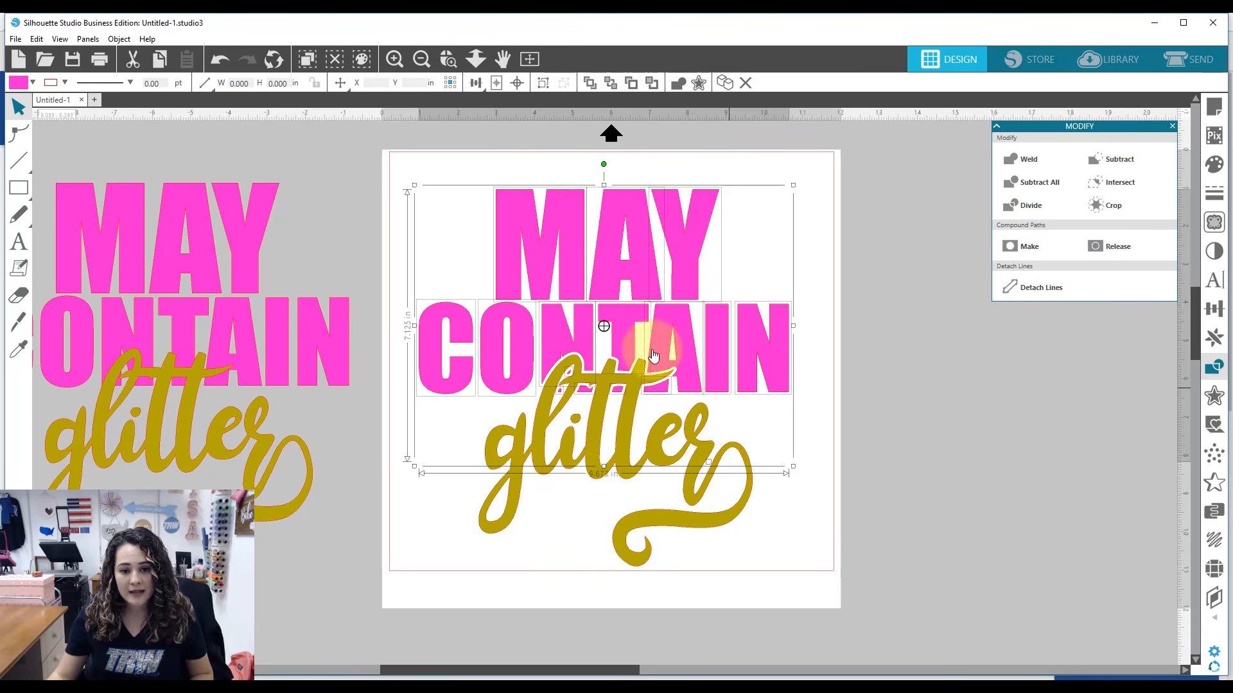
right_click(617, 204)
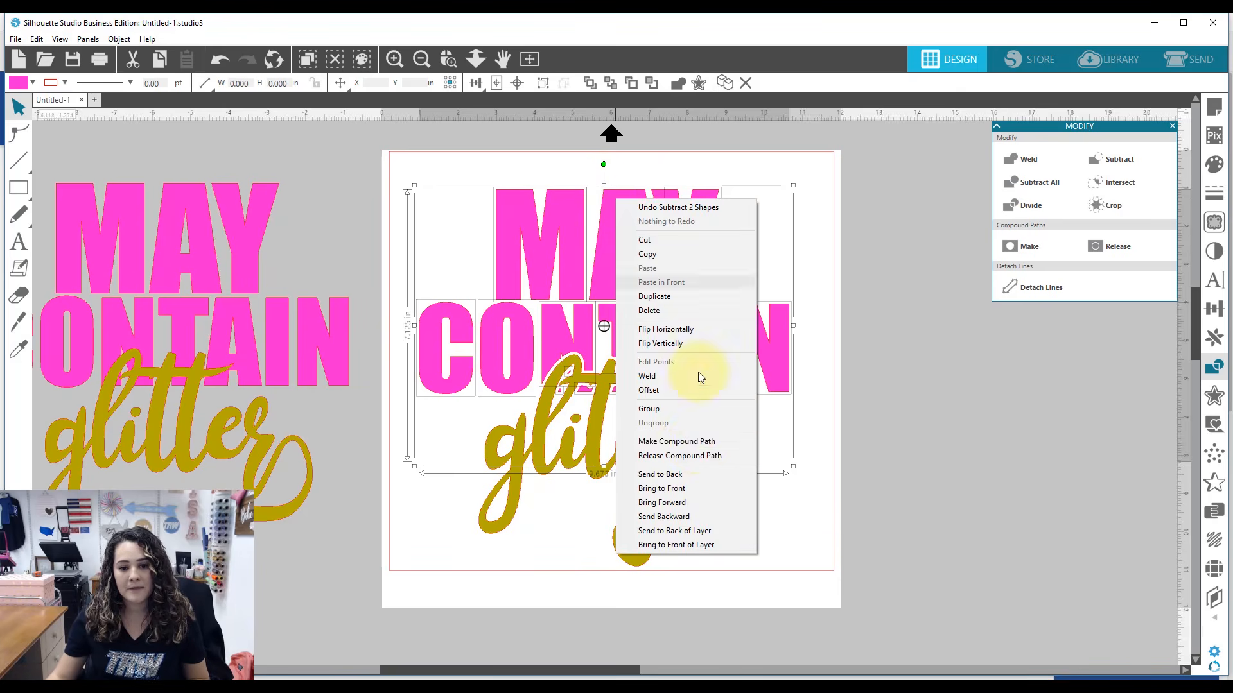
left_click(695, 441)
mouse_move(616, 279)
left_mouse_down()
mouse_move(601, 232)
mouse_move(615, 279)
left_mouse_up()
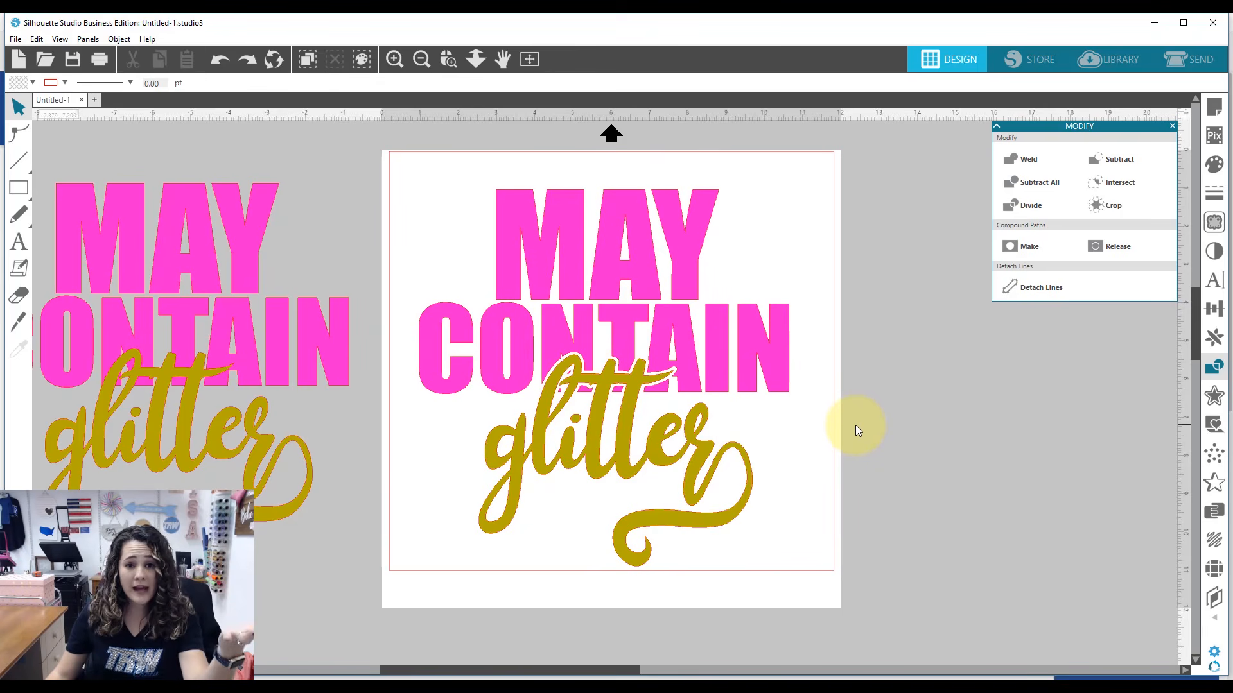
Set the finished design aside to the right, bring the uncut copy onto the page and try Subtract All on it
left_click_drag(411, 155, 845, 434)
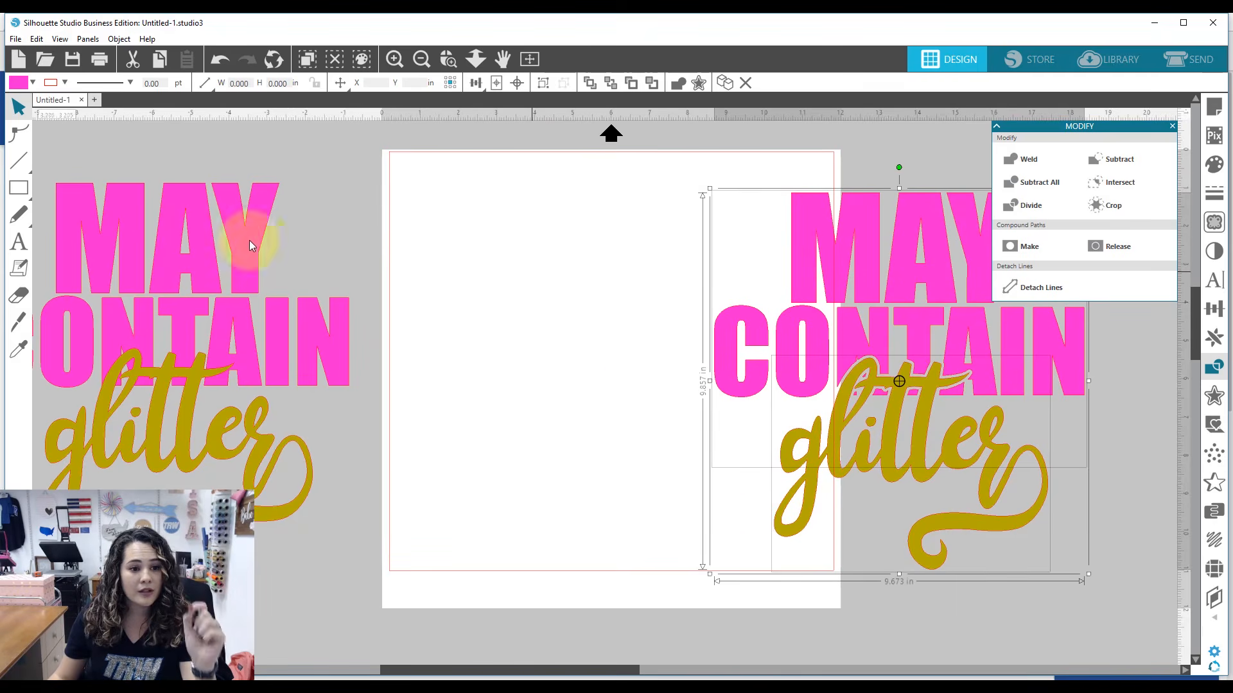
left_click_drag(168, 149, 527, 415)
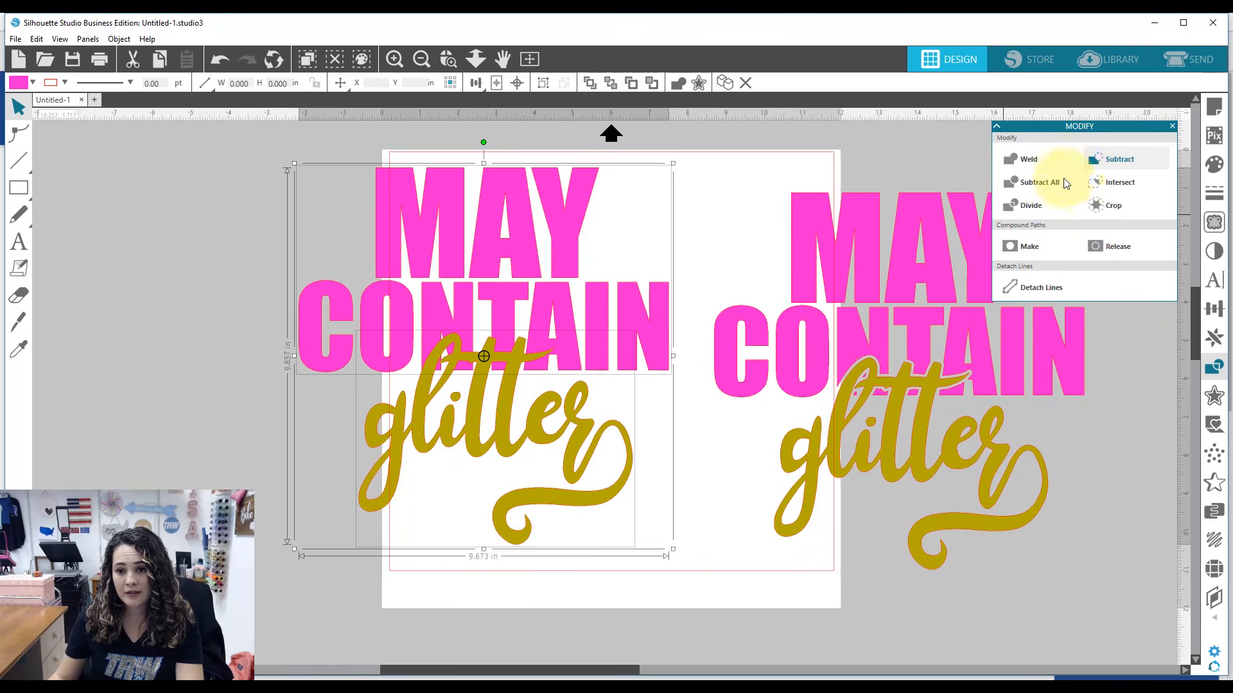
left_click(1037, 186)
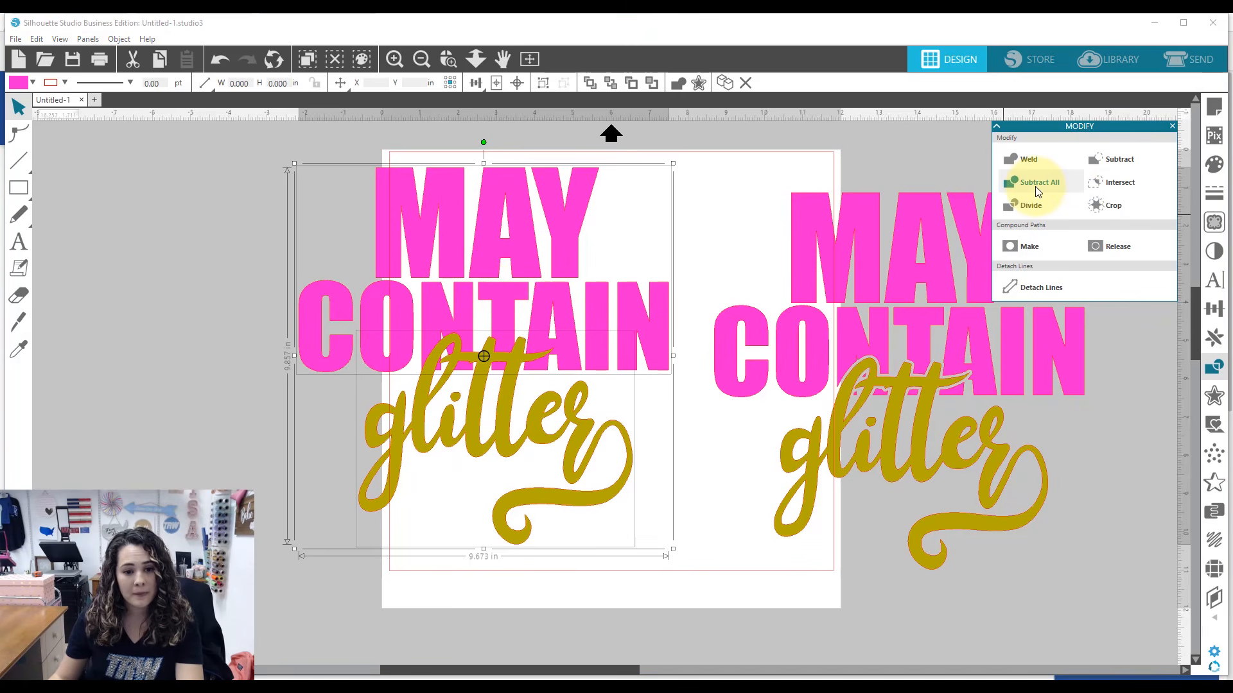
left_click(729, 486)
left_click_drag(514, 377, 508, 441)
key("Escape")
key("ctrl+z")
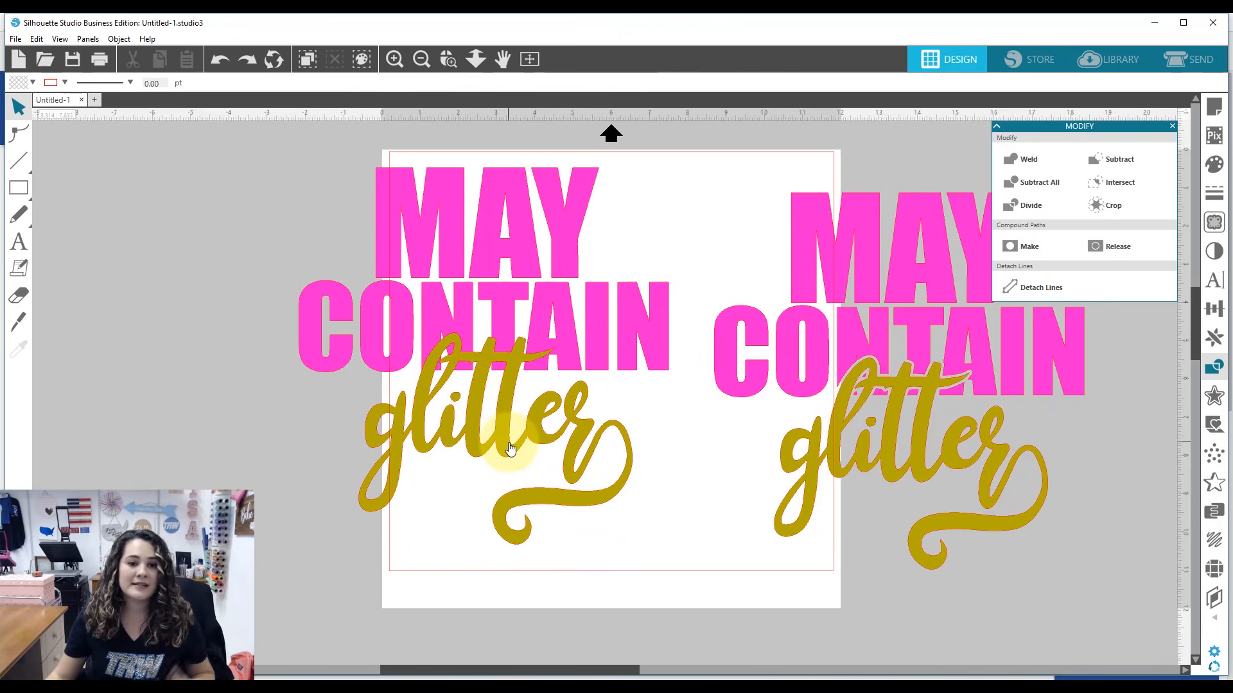
Delete the uncut copy of the design and move the finished design back onto the middle of the page
left_click_drag(312, 153, 359, 196)
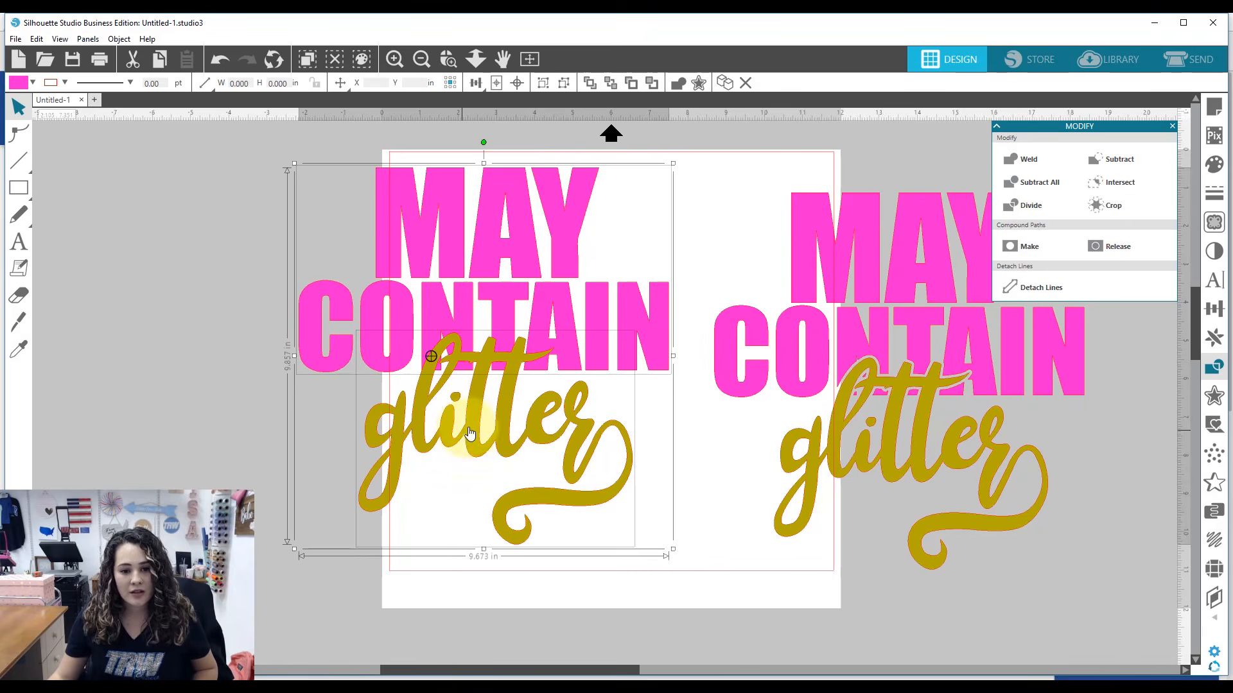
left_click_drag(503, 427, 287, 427)
key("Delete")
left_click_drag(722, 201, 554, 453)
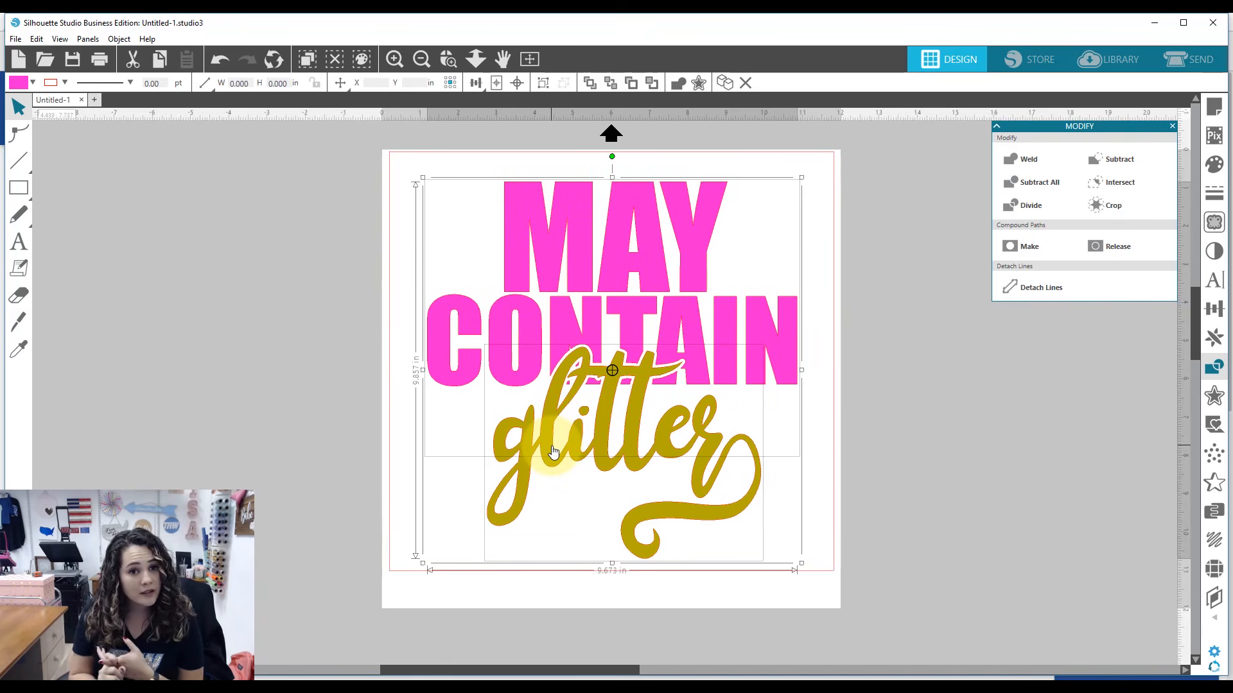